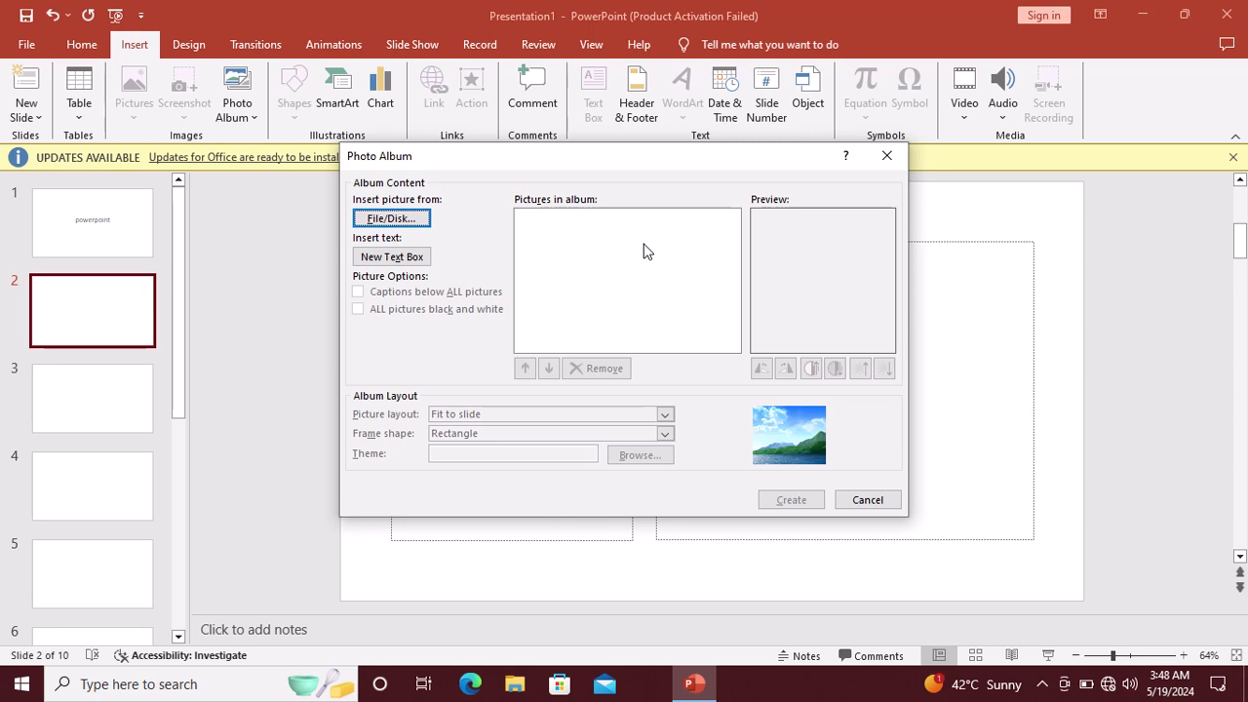
# Step: Add the Desktop pictures Capture123, digital, e5c00b03-fc27-43da-8a44-bb7af913efaa and post to the photo album
pyautogui.click(389, 218)
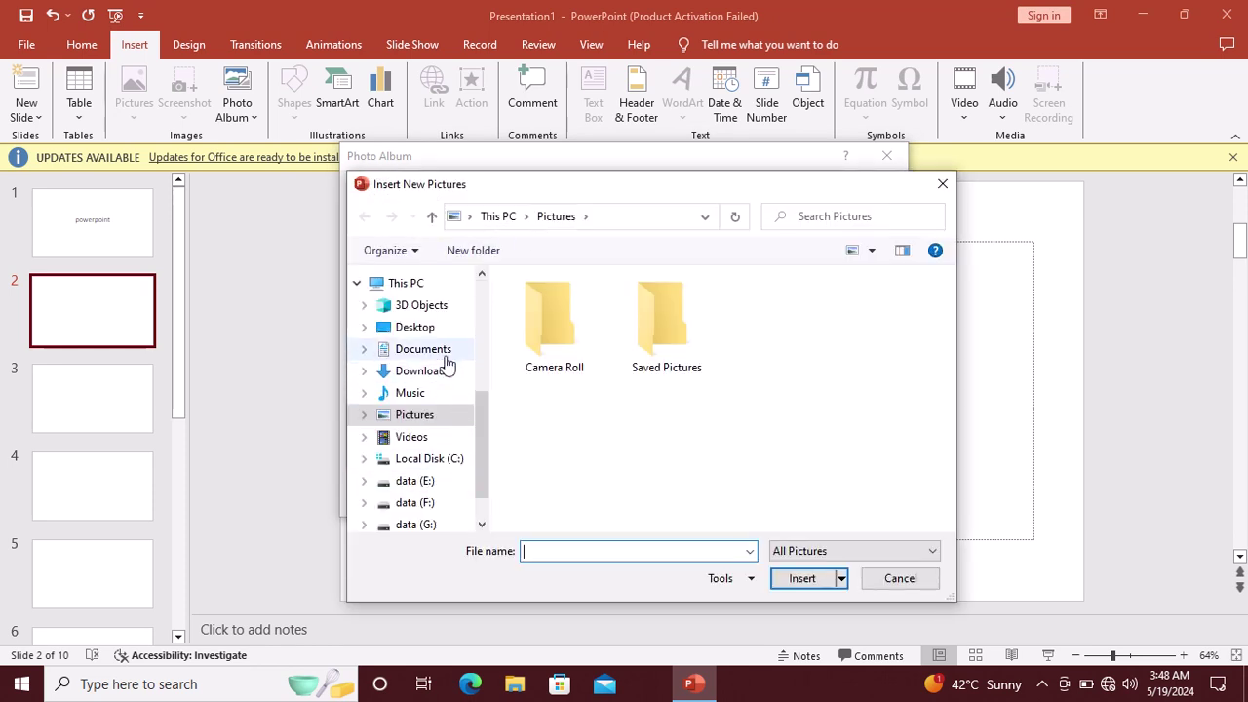
pyautogui.click(434, 330)
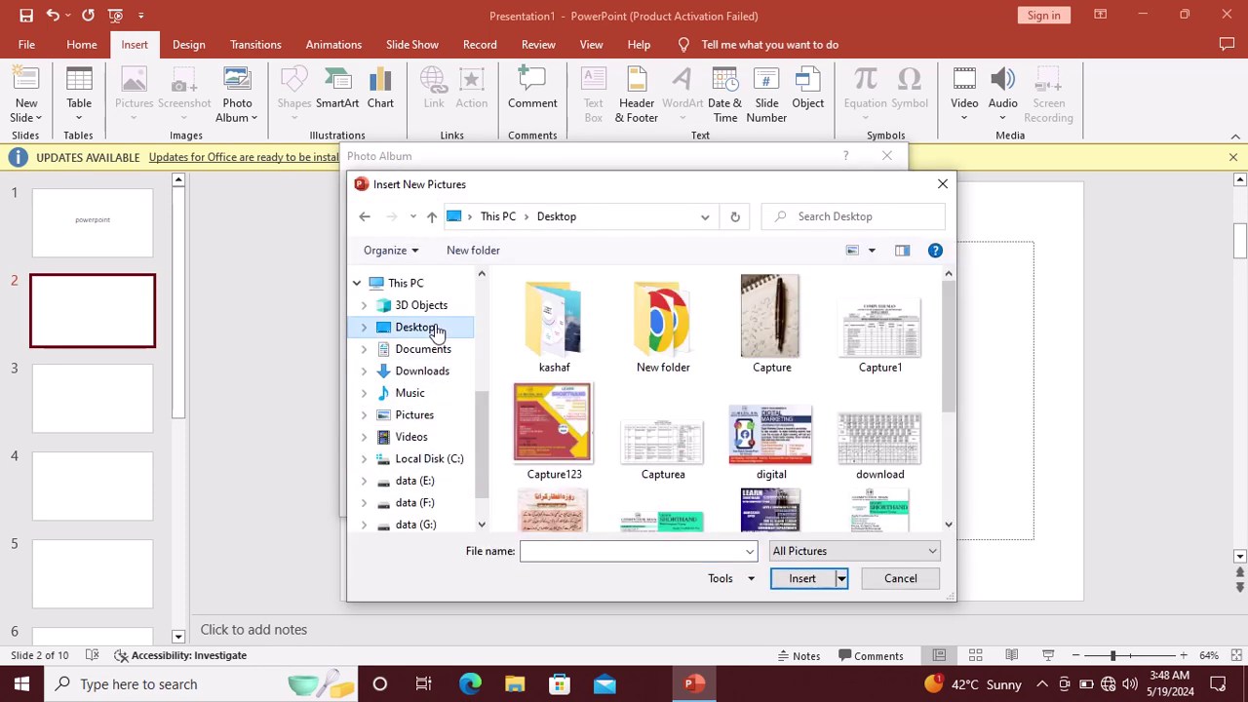
pyautogui.click(559, 413)
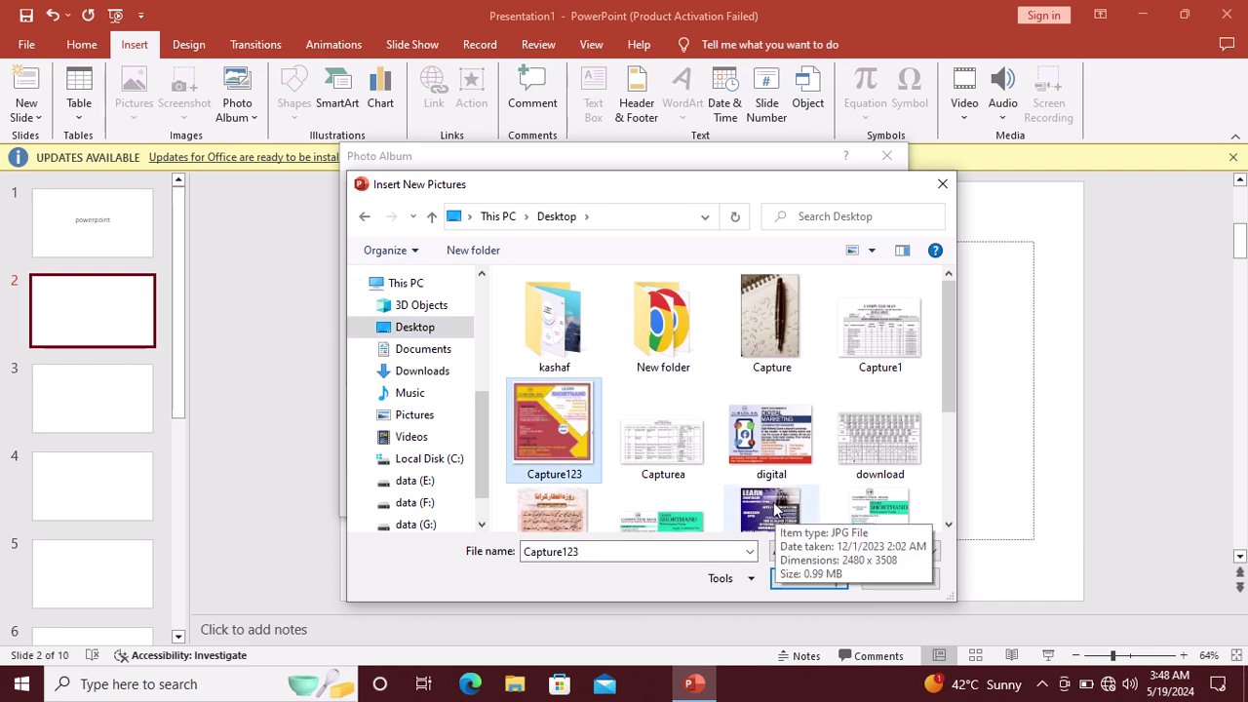
pyautogui.keyDown('ctrl'); pyautogui.click(756, 450); pyautogui.keyUp('ctrl')
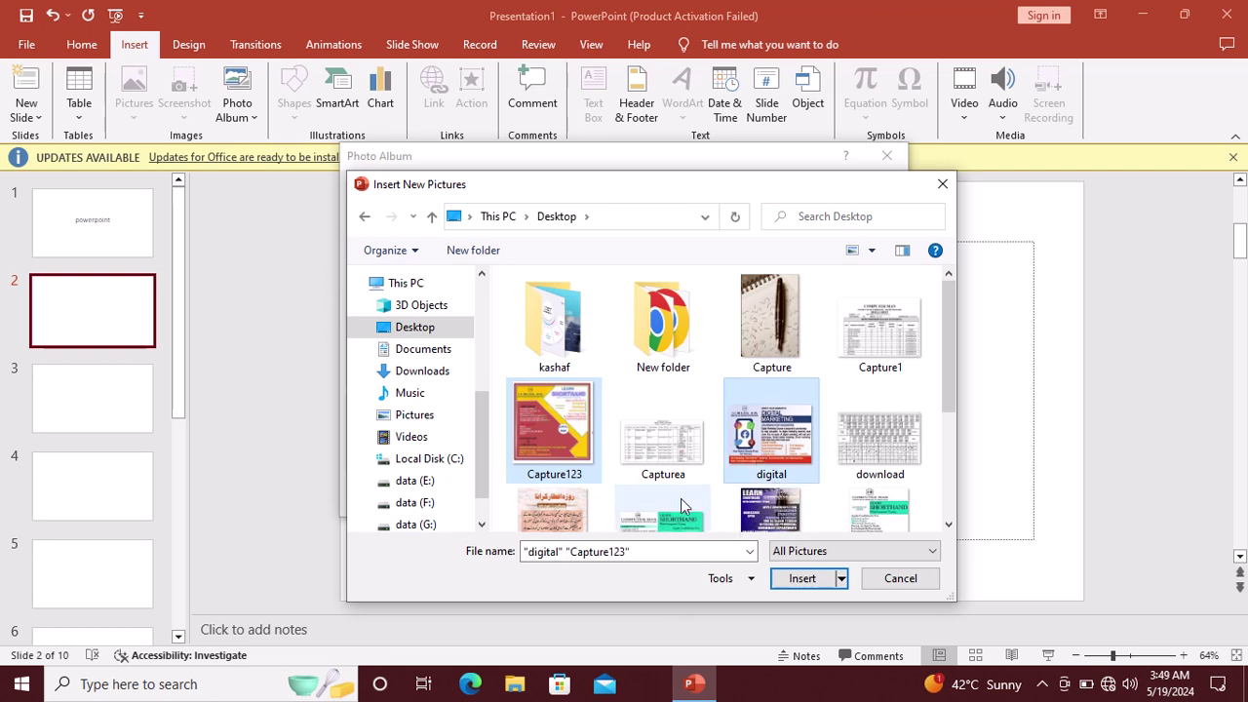
pyautogui.keyDown('ctrl'); pyautogui.click(542, 523); pyautogui.keyUp('ctrl')
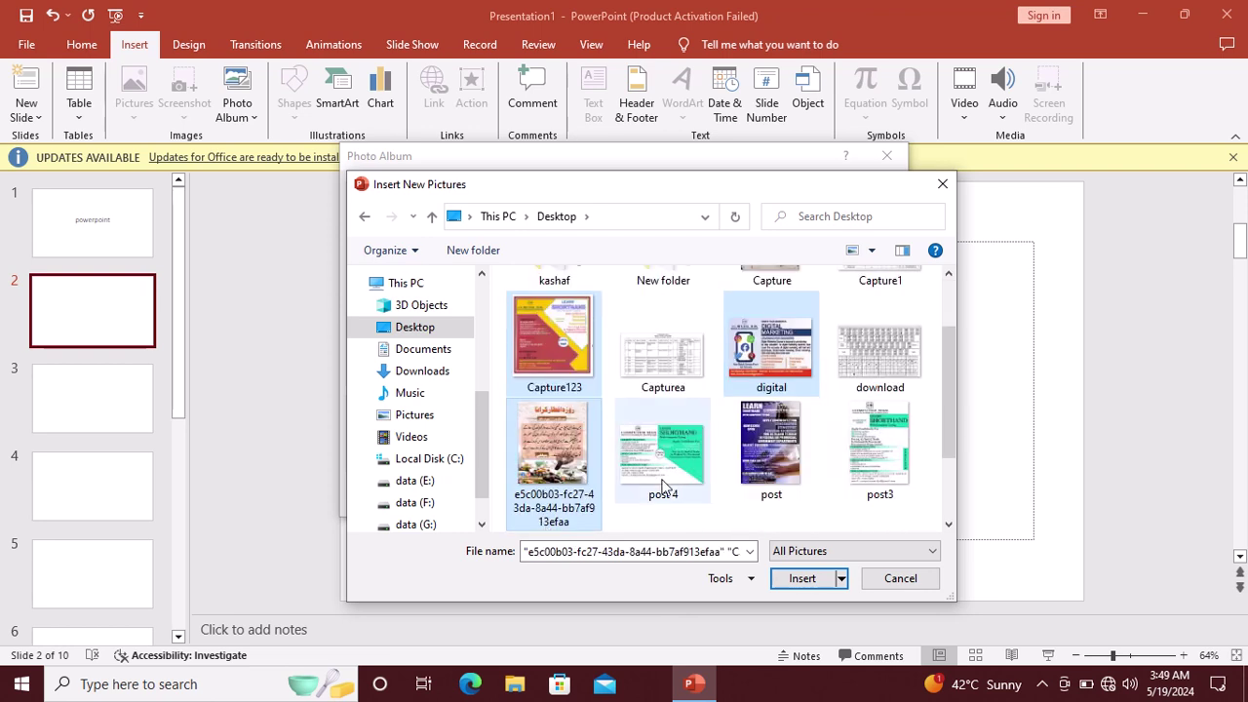
pyautogui.keyDown('ctrl'); pyautogui.click(751, 463); pyautogui.keyUp('ctrl')
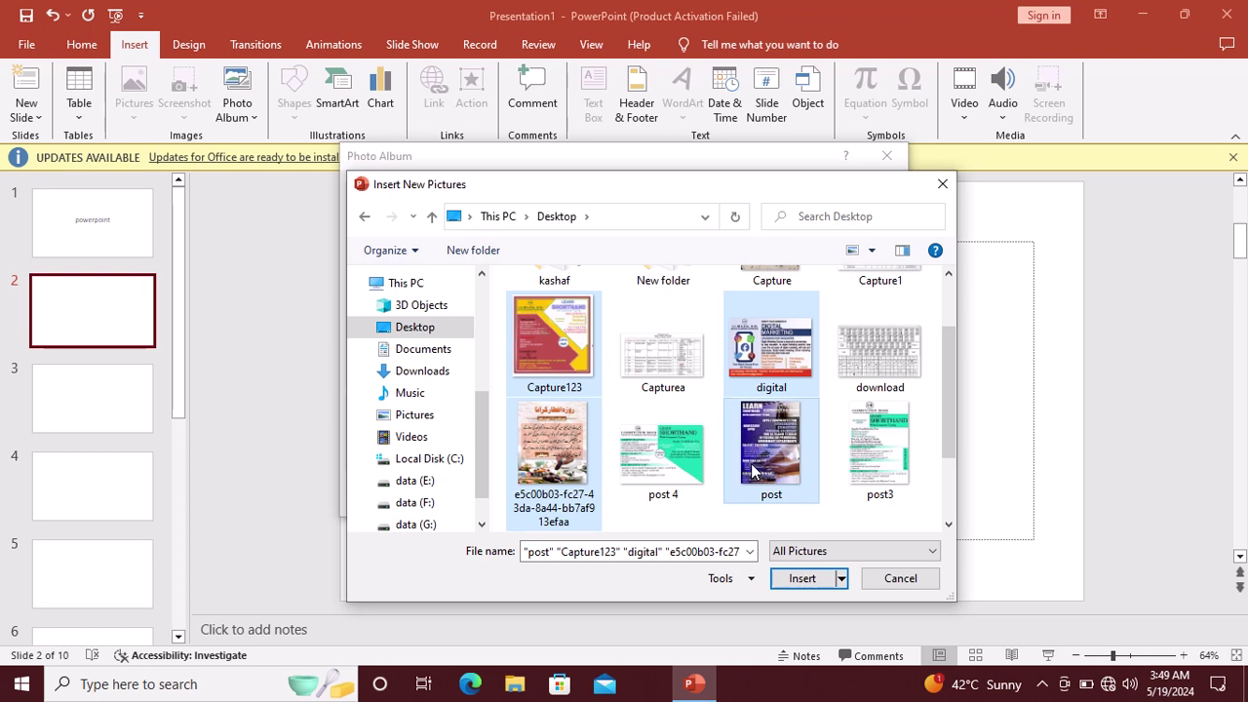
pyautogui.click(801, 579)
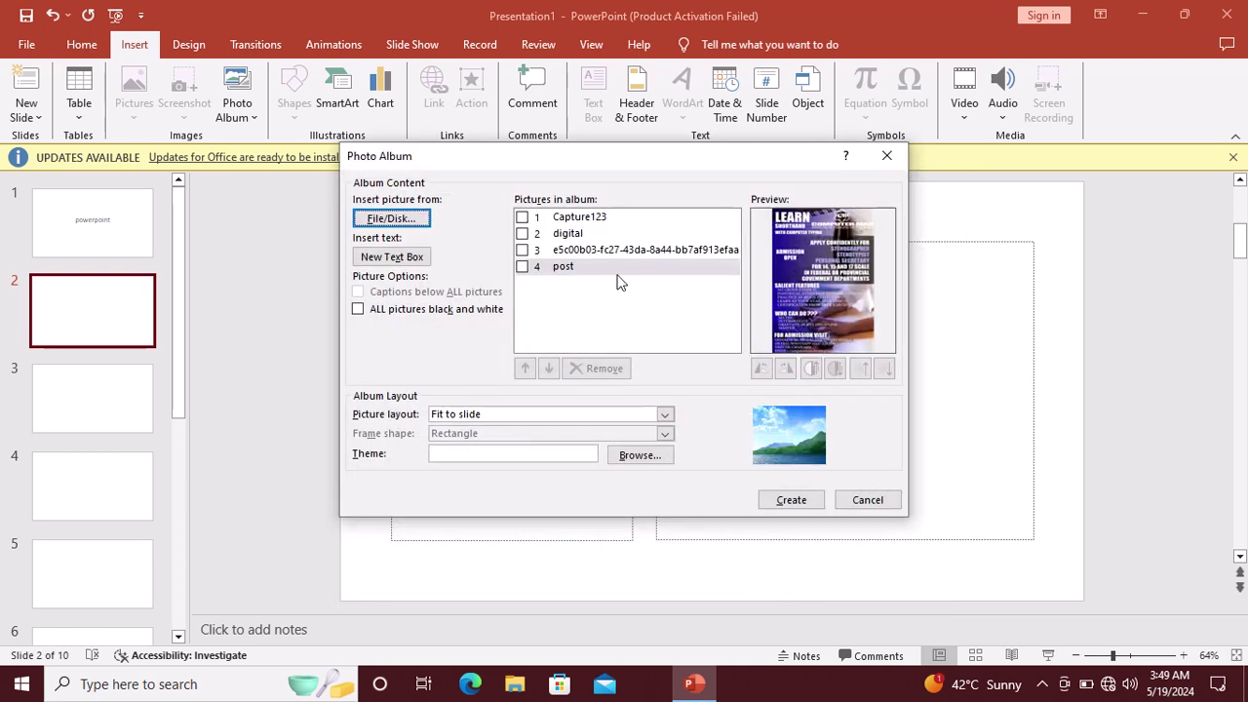
# Step: Preview the first three album pictures and mark only Capture123 for editing, keeping the album pictures in colour
pyautogui.click(567, 220)
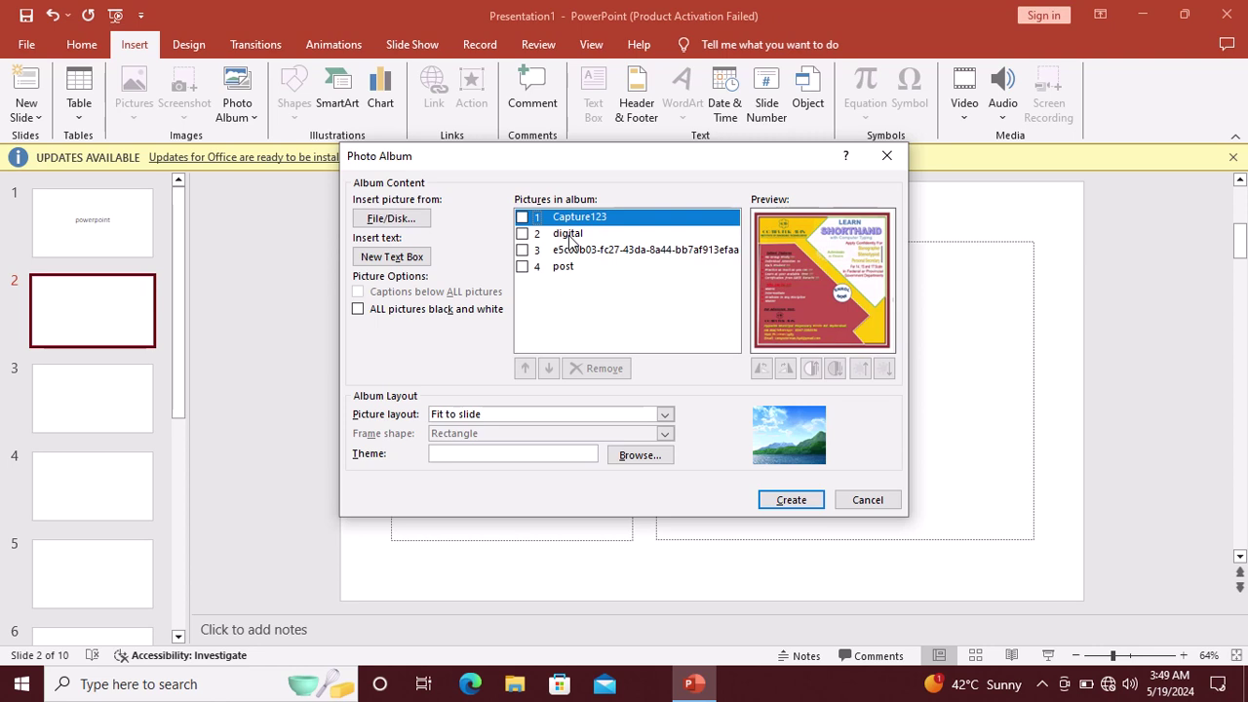
pyautogui.click(572, 236)
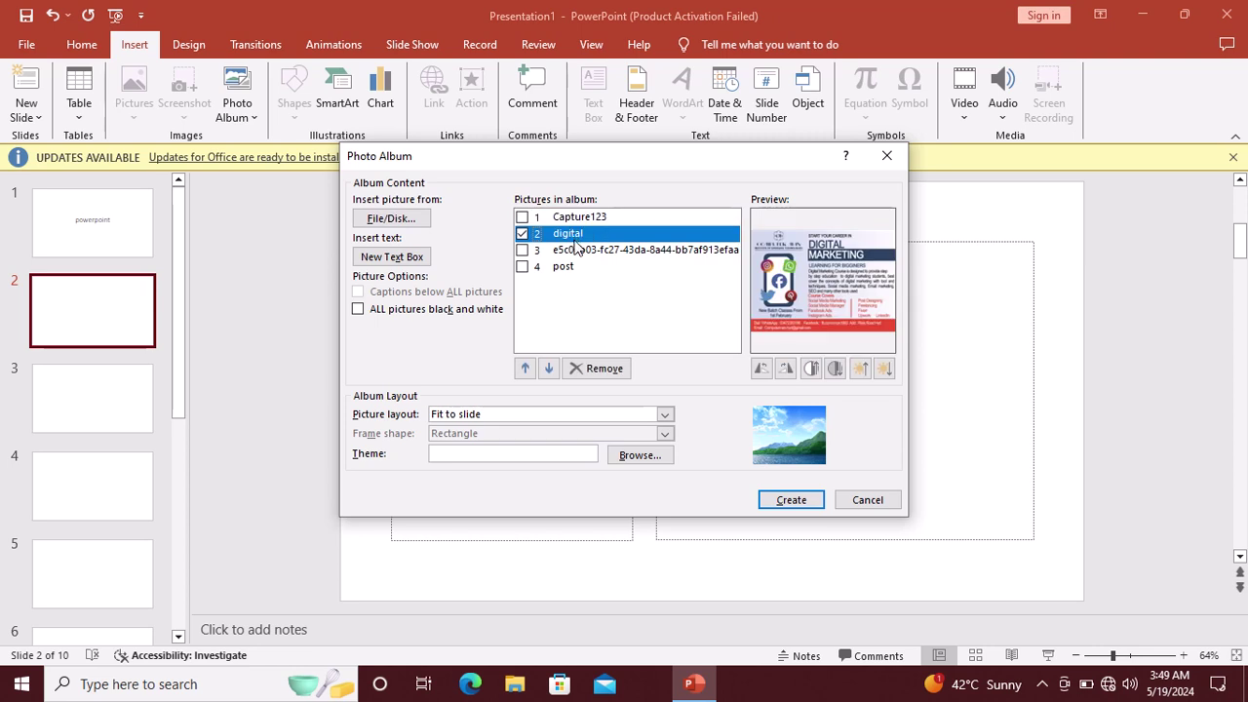
pyautogui.click(575, 252)
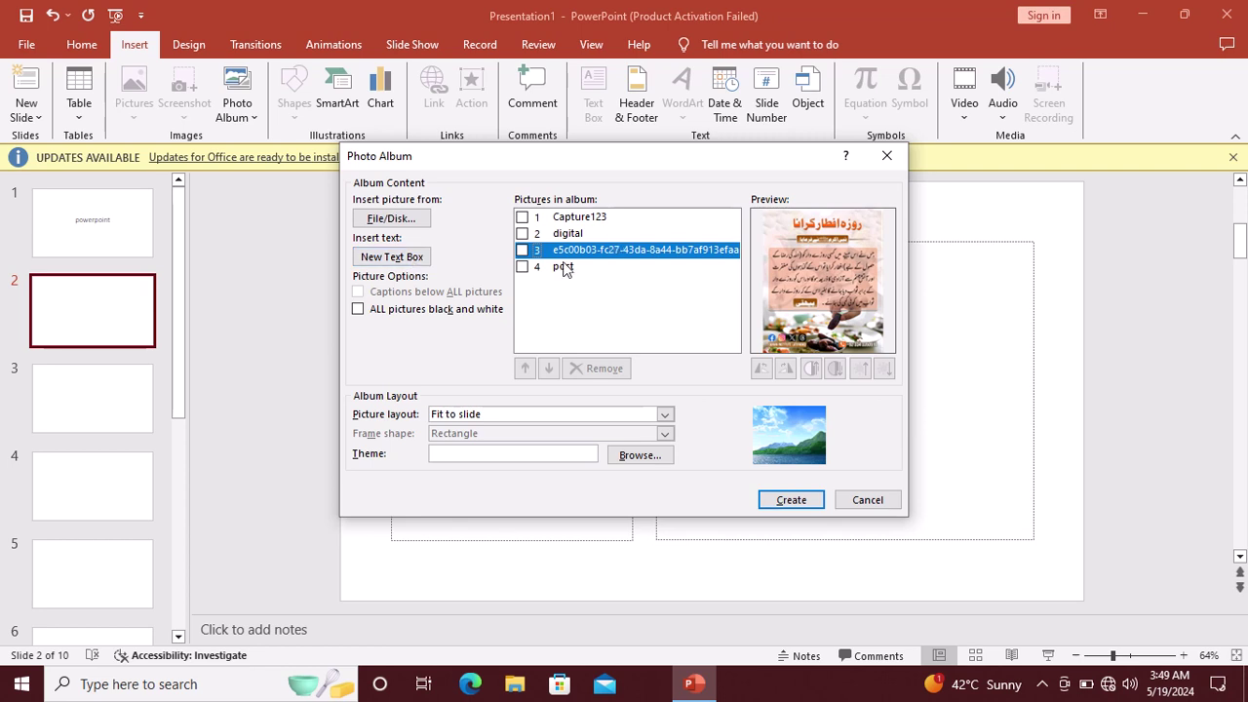
pyautogui.click(523, 217)
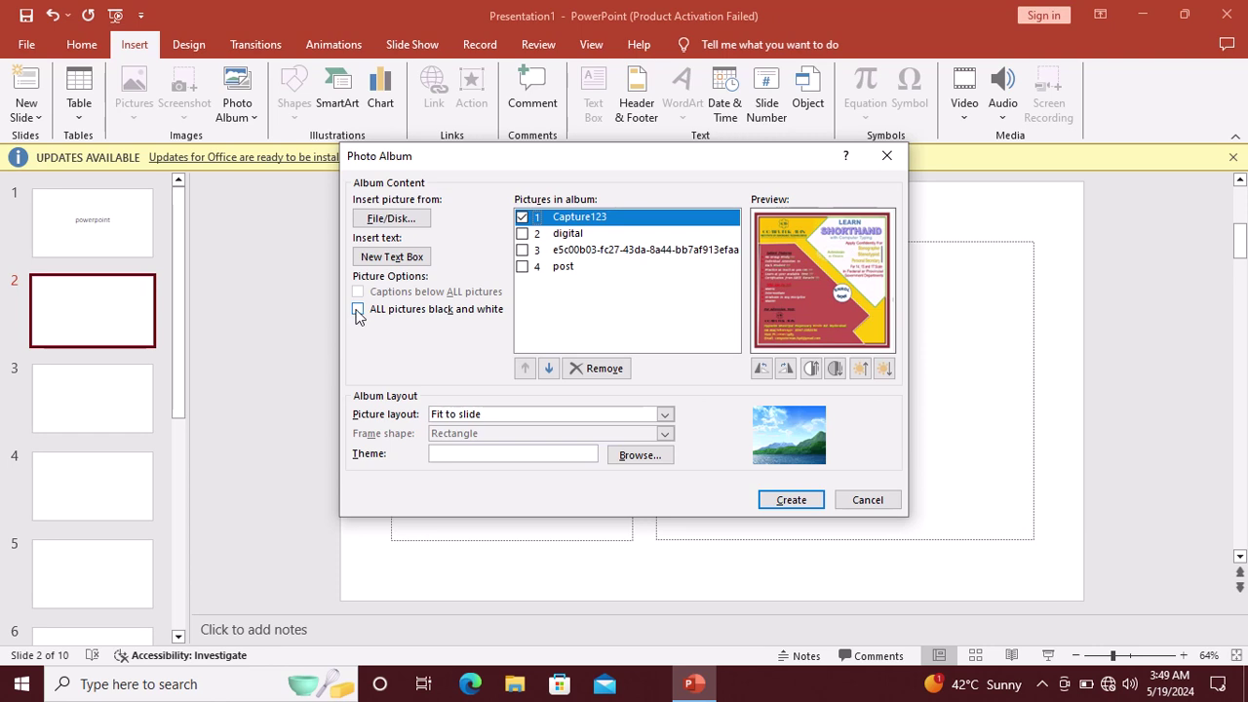
pyautogui.click(358, 312)
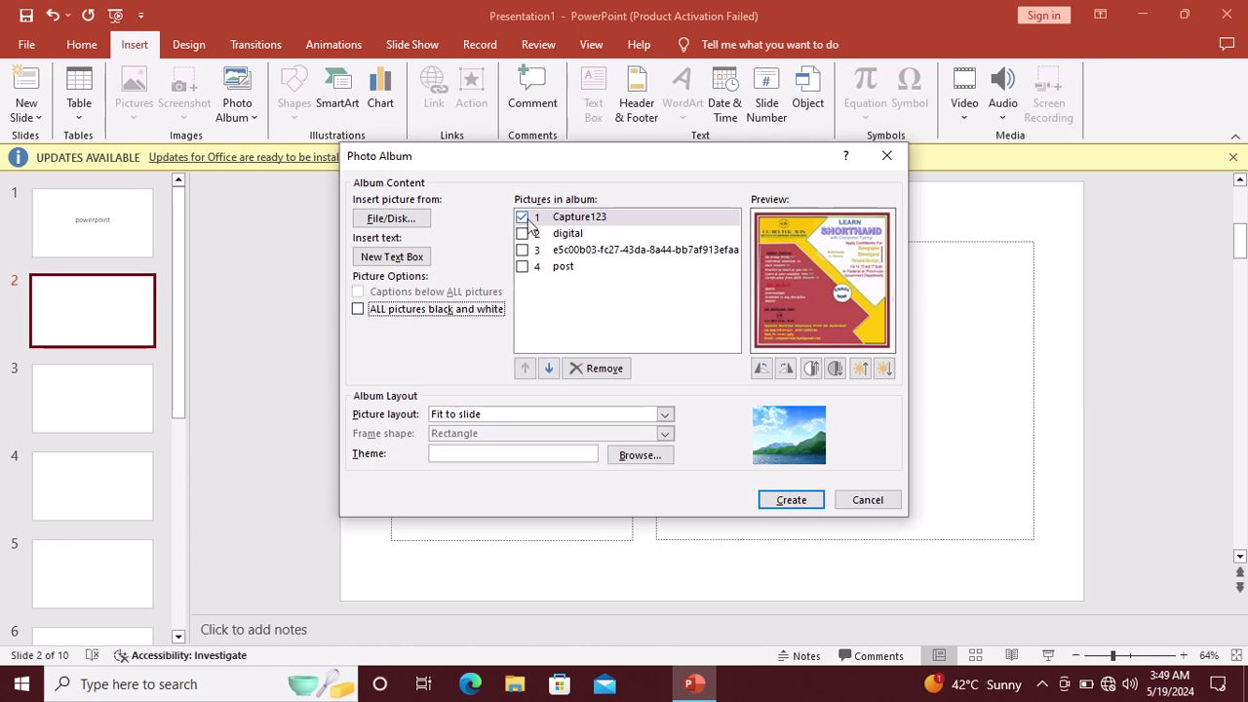
# Step: Move Capture123 down two places in the album order and return it to first place
pyautogui.click(548, 370)
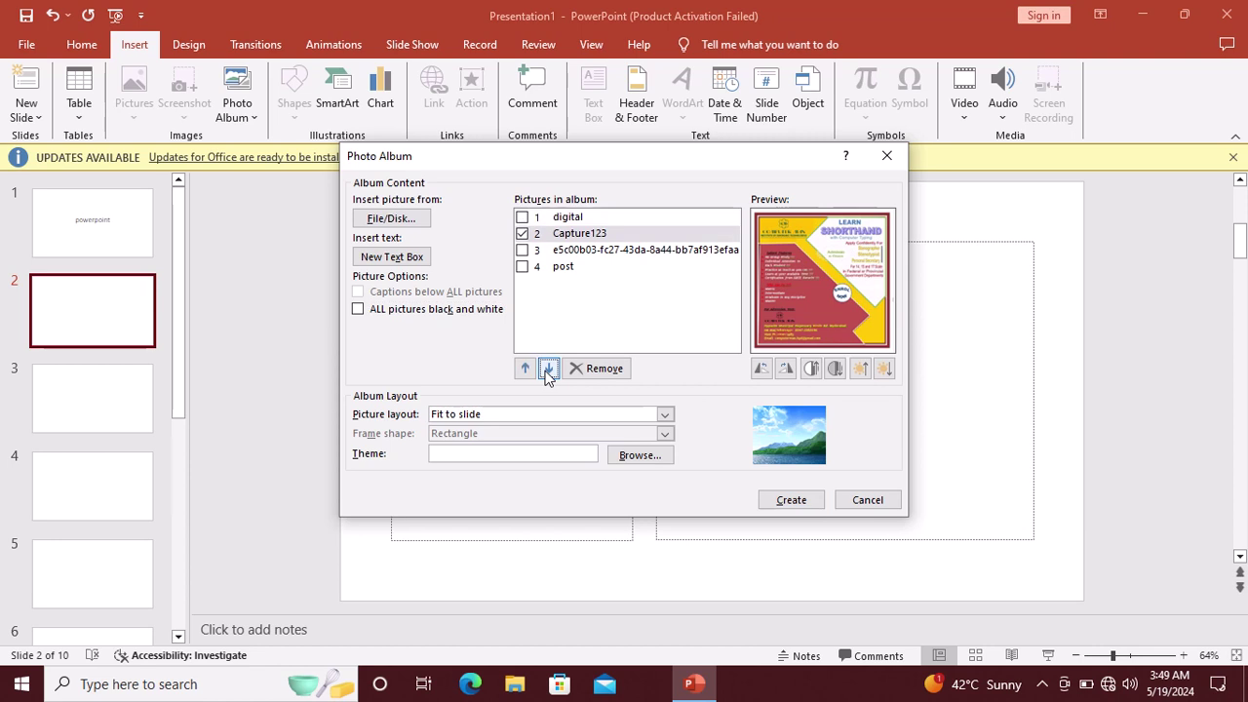
pyautogui.click(549, 370)
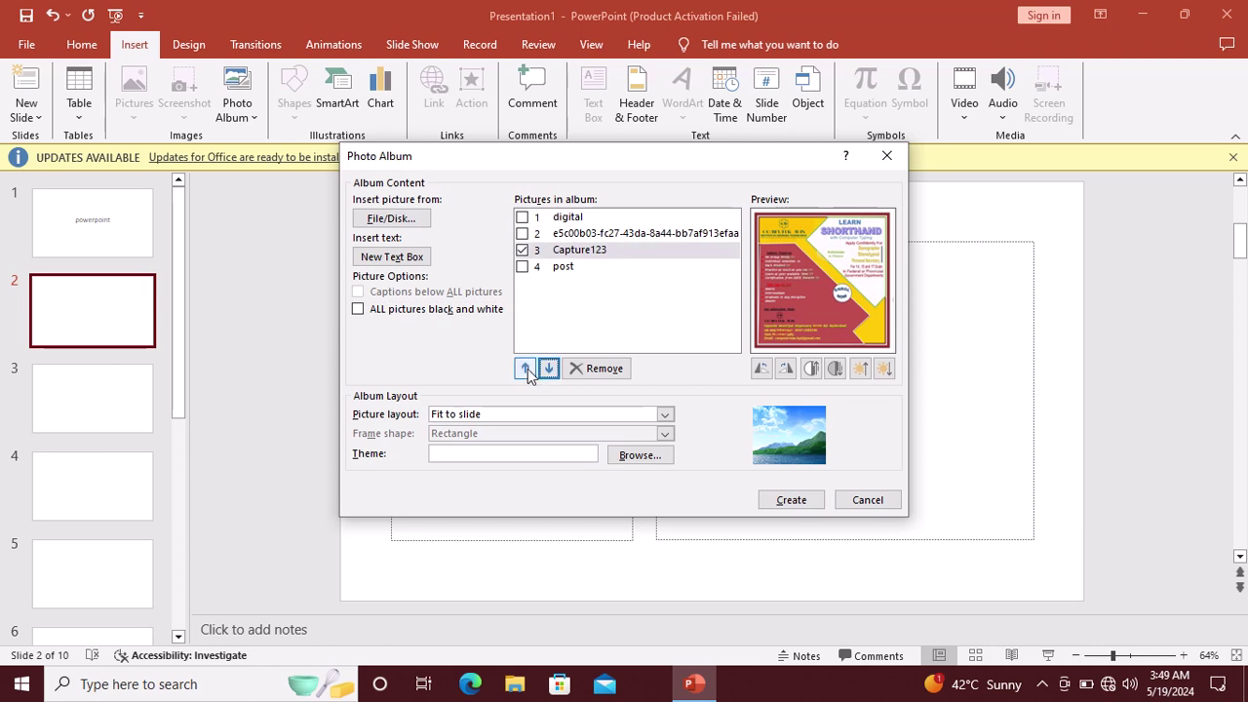
pyautogui.click(527, 370)
pyautogui.click(527, 370)
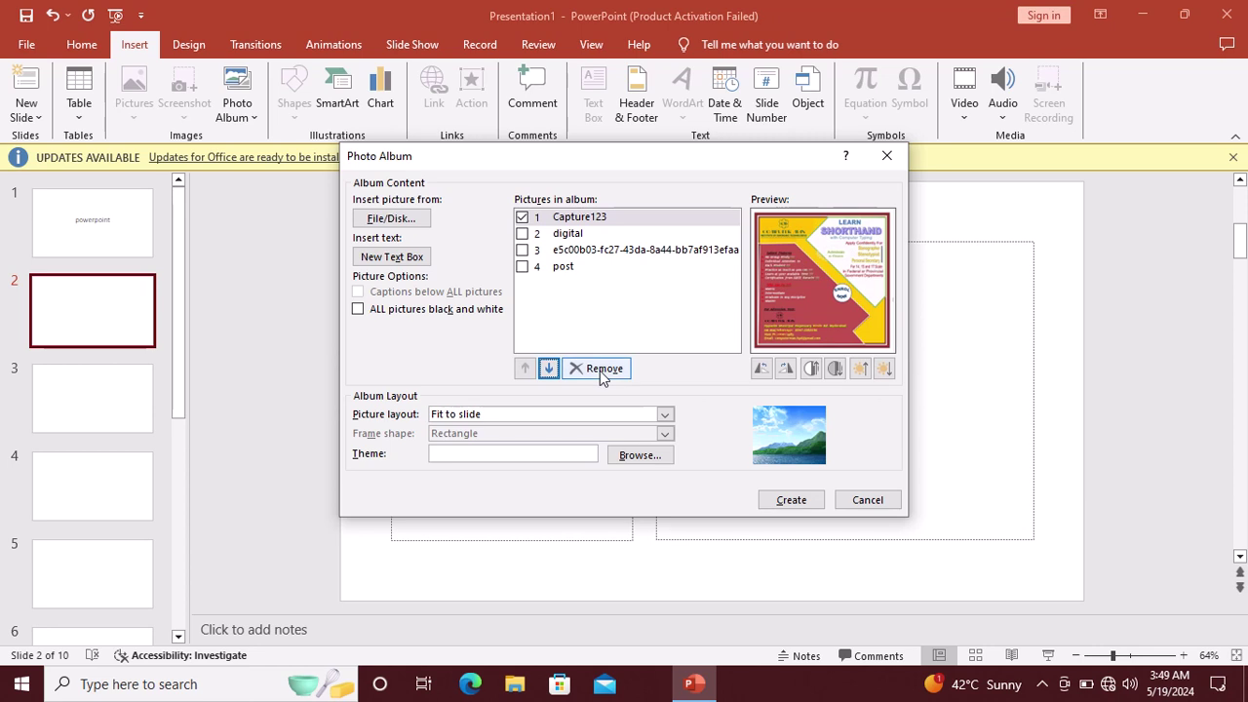
# Step: Rotate the Capture123 picture counterclockwise twice and rotate it clockwise back to upright
pyautogui.click(762, 368)
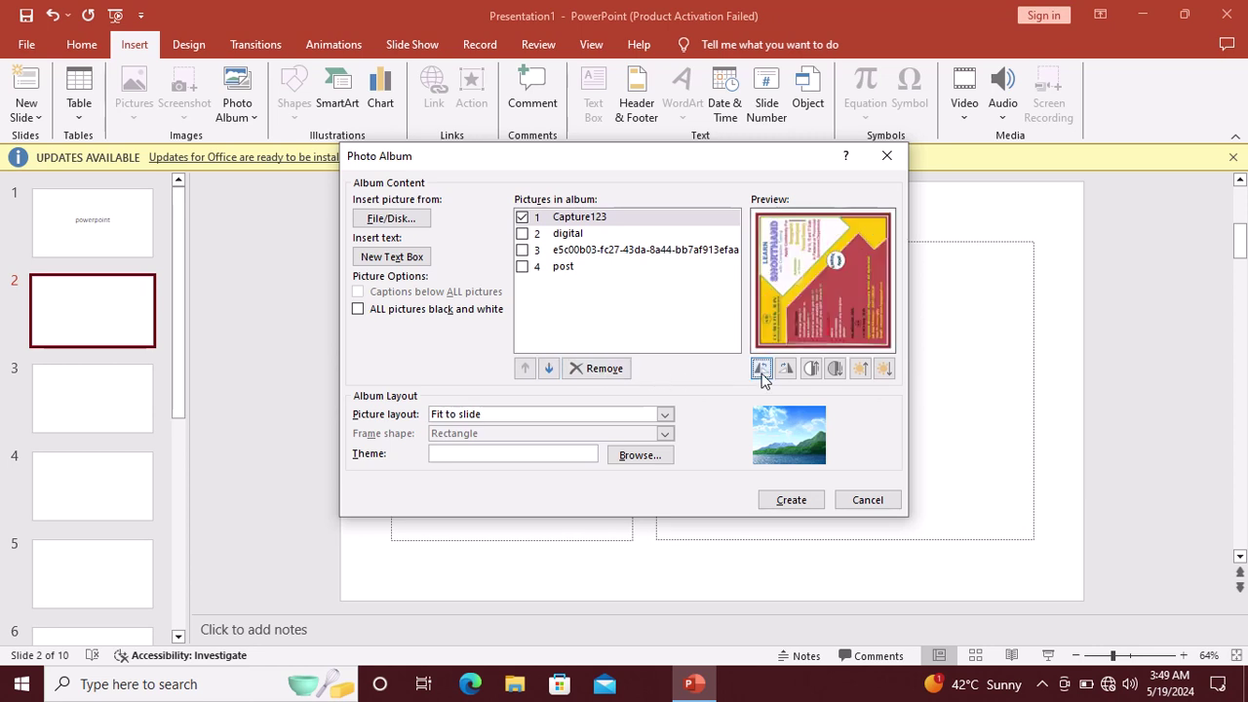
pyautogui.click(762, 369)
pyautogui.click(785, 369)
pyautogui.click(786, 370)
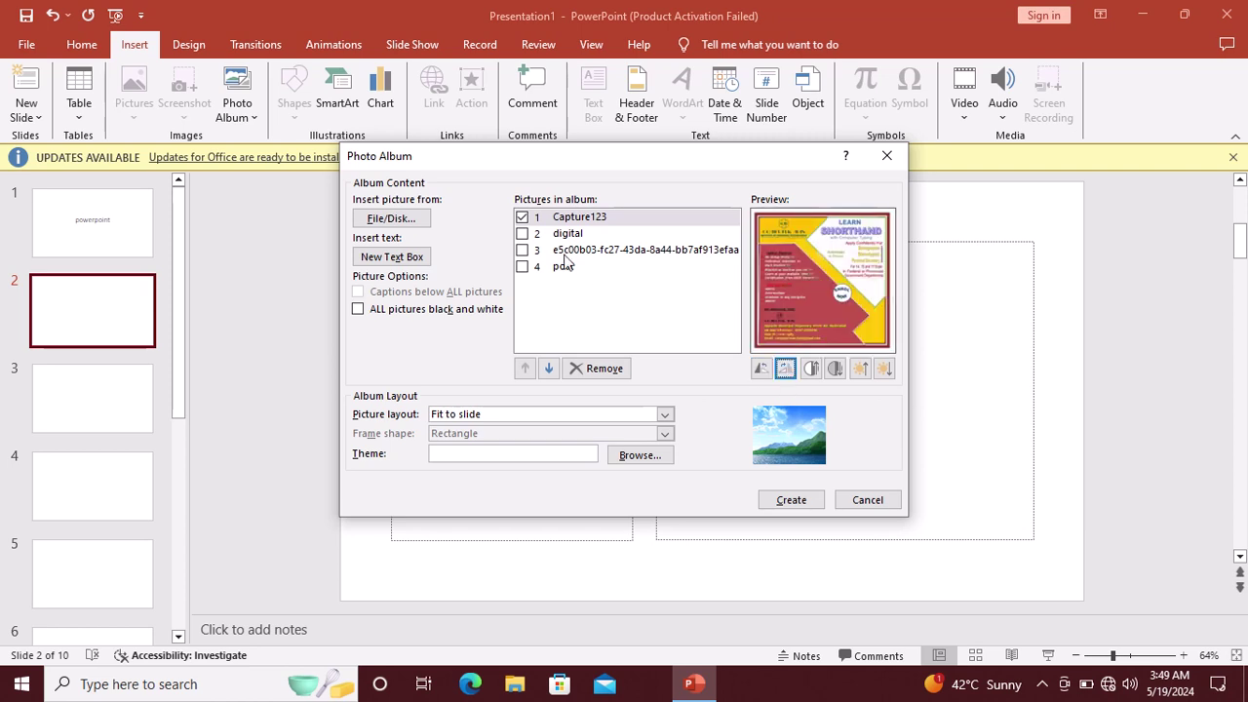
# Step: Adjust the Capture123 picture to a higher contrast and slightly higher brightness
pyautogui.click(812, 371)
pyautogui.click(812, 371)
pyautogui.click(812, 372)
pyautogui.click(811, 371)
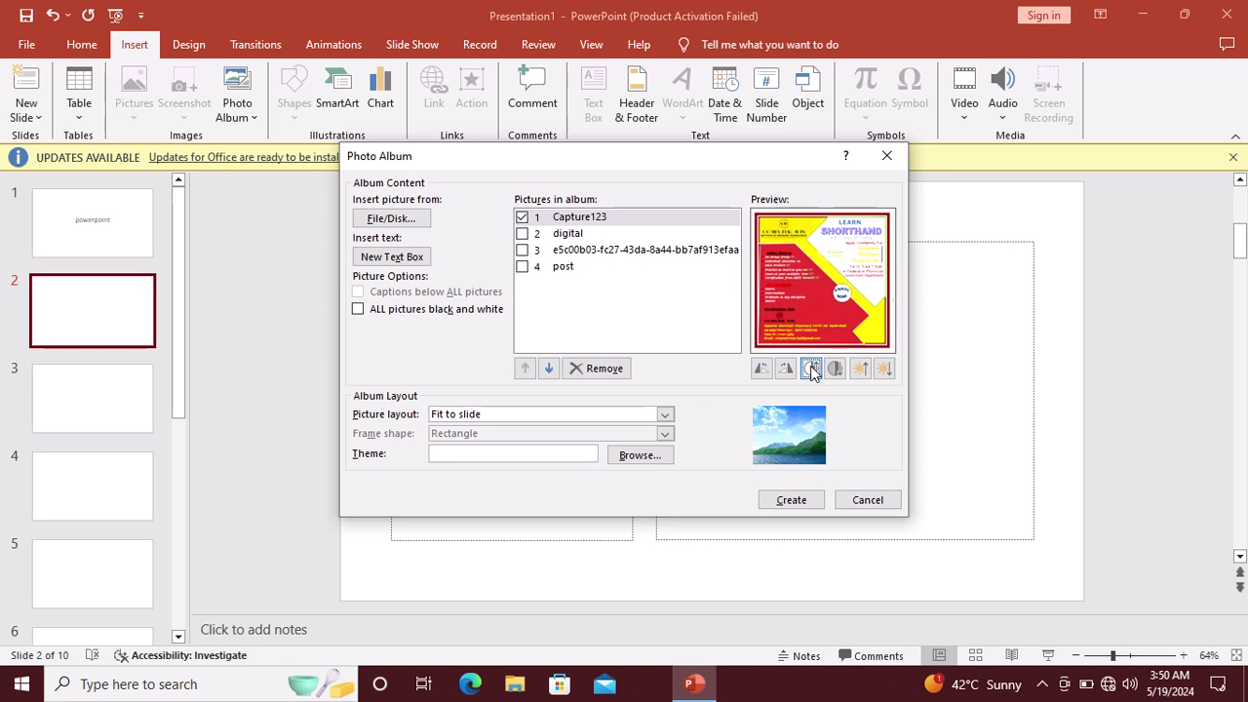
pyautogui.click(835, 377)
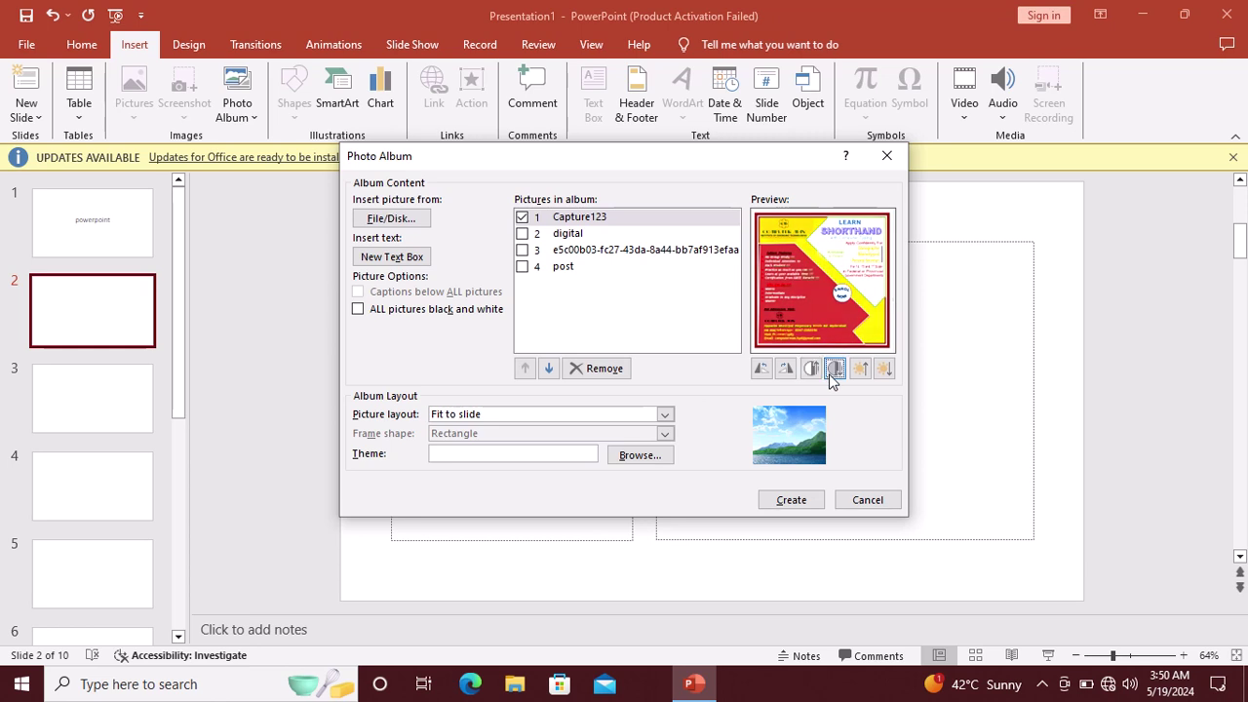
pyautogui.click(835, 375)
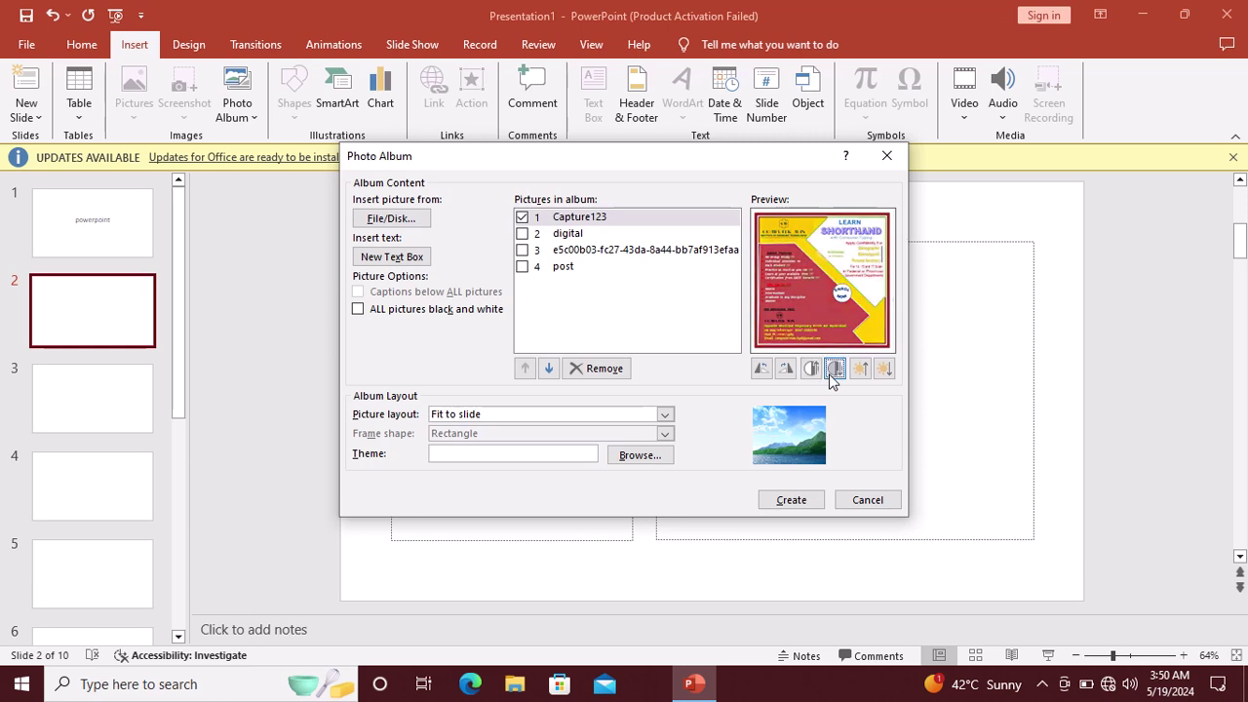
pyautogui.click(865, 380)
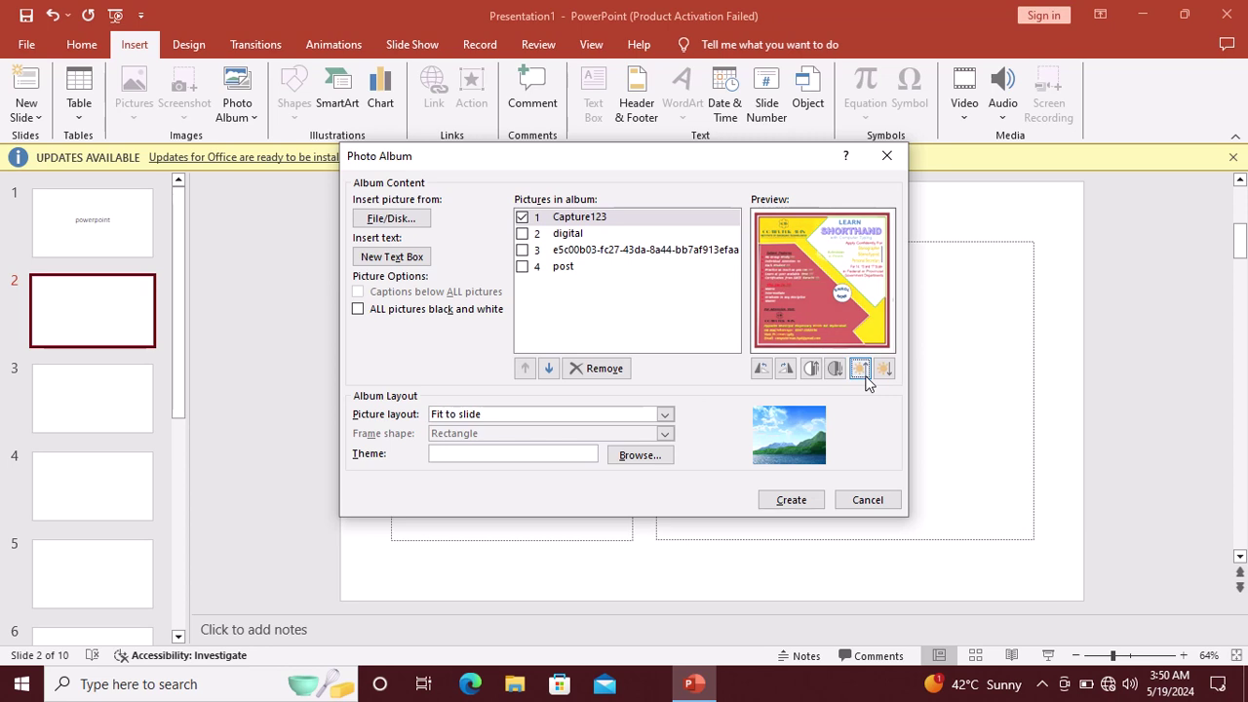
pyautogui.click(884, 380)
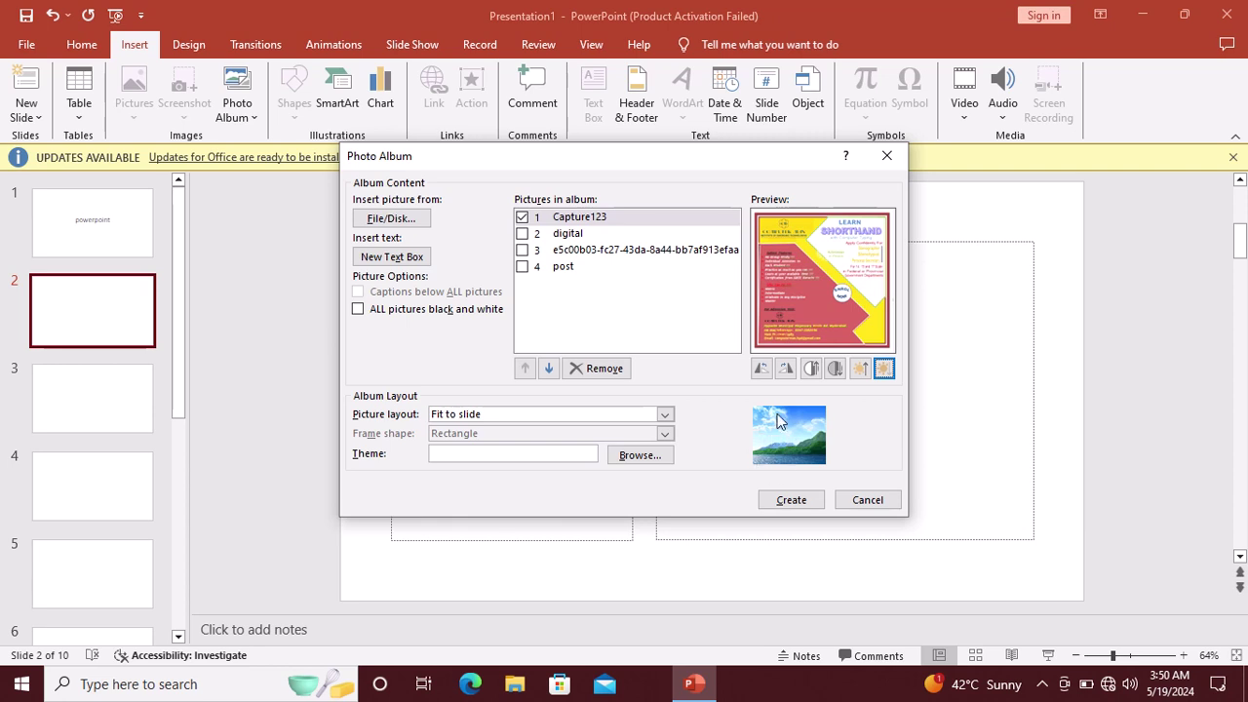
# Step: Try the 2 pictures layout for the album and settle on the 1 picture layout
pyautogui.click(665, 416)
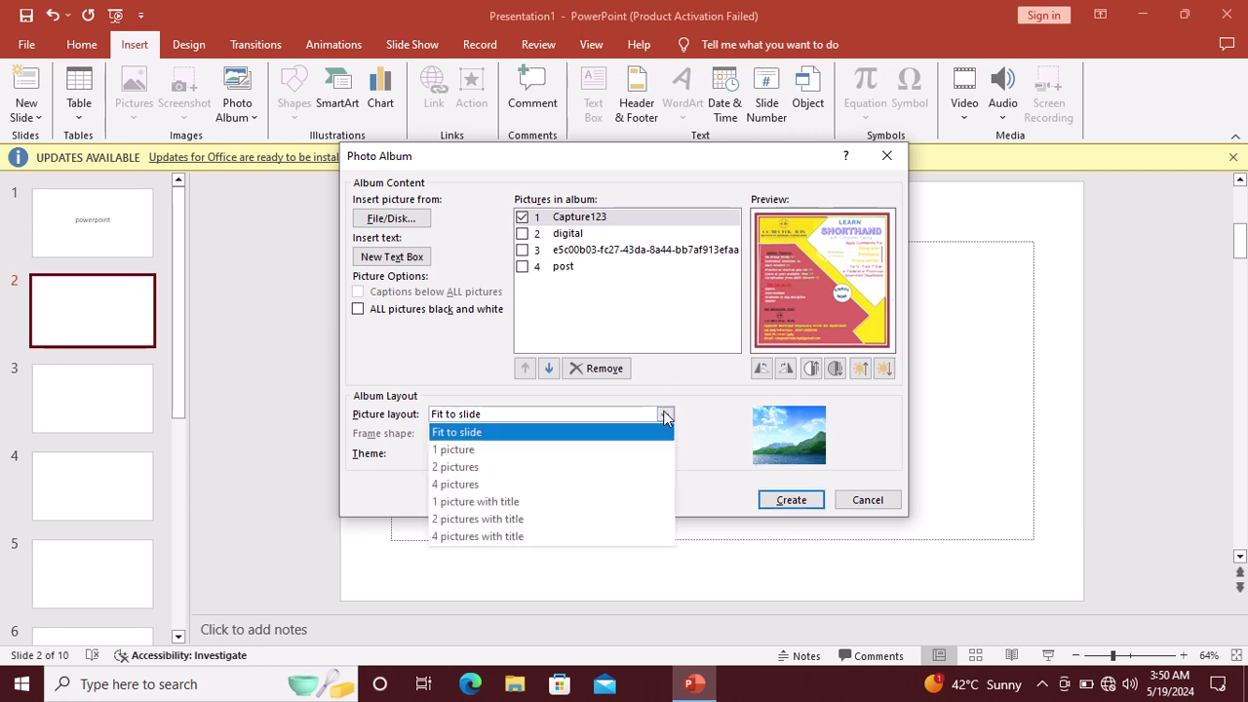
pyautogui.click(629, 452)
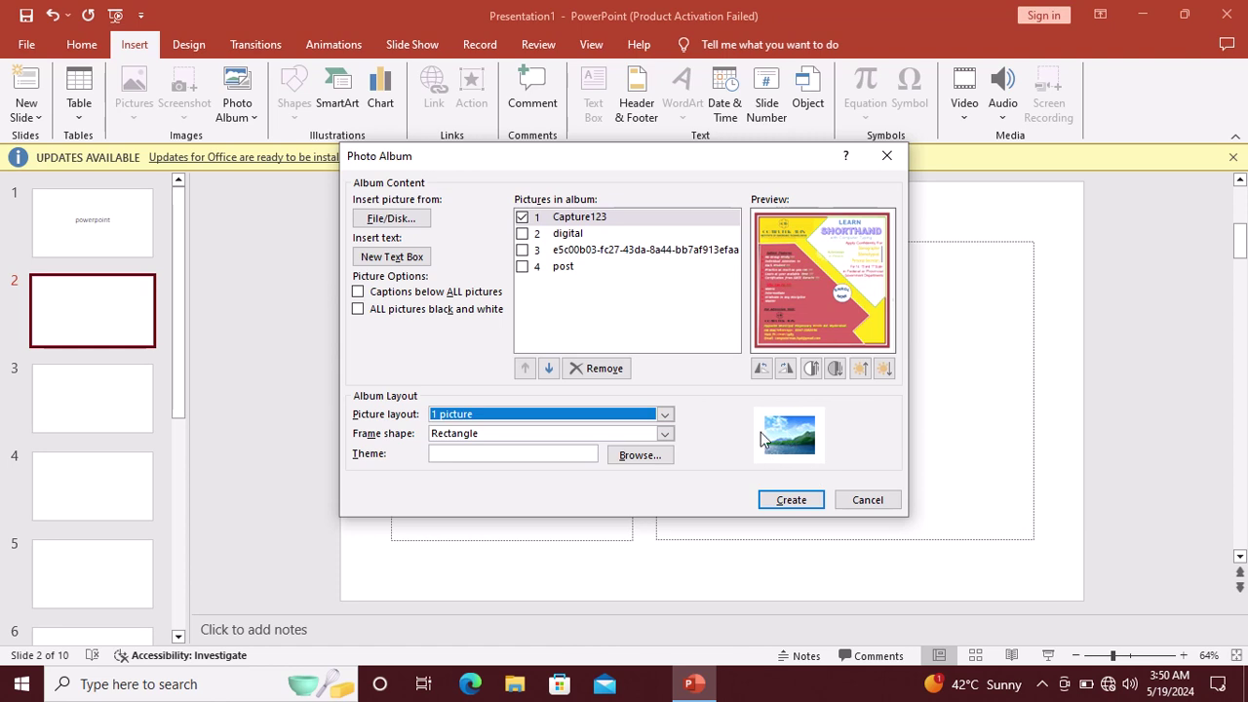
pyautogui.click(663, 413)
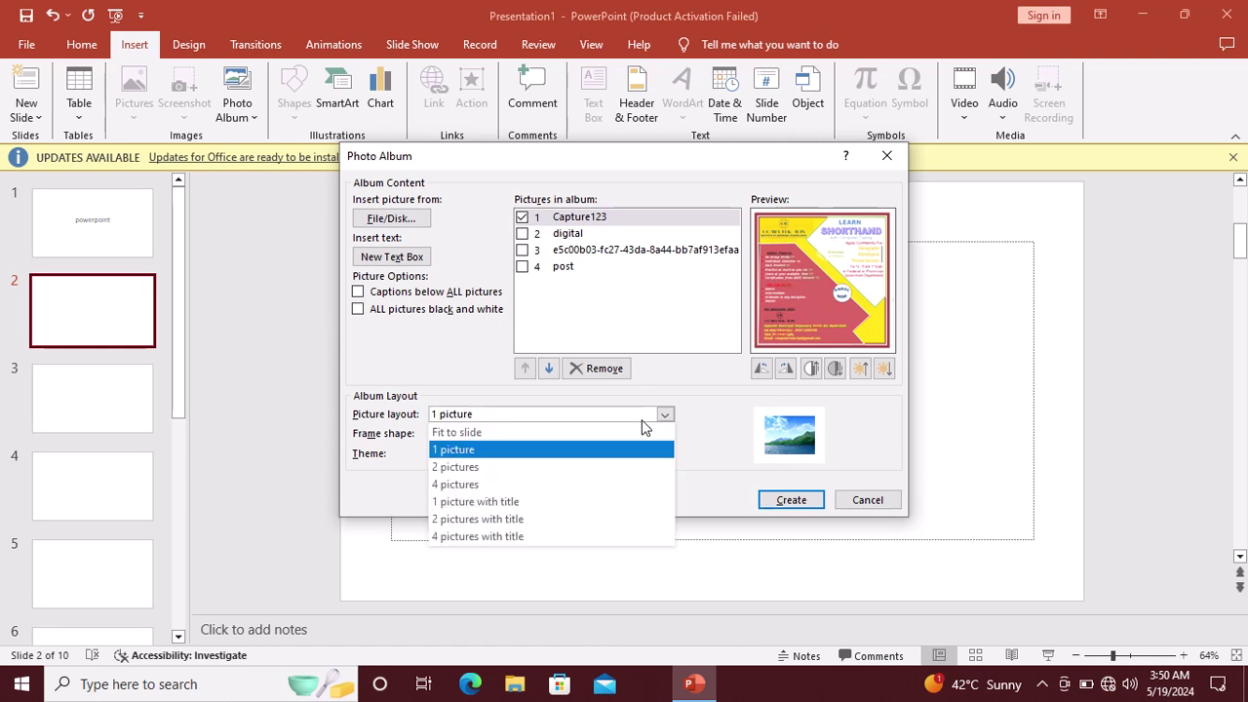
pyautogui.click(622, 467)
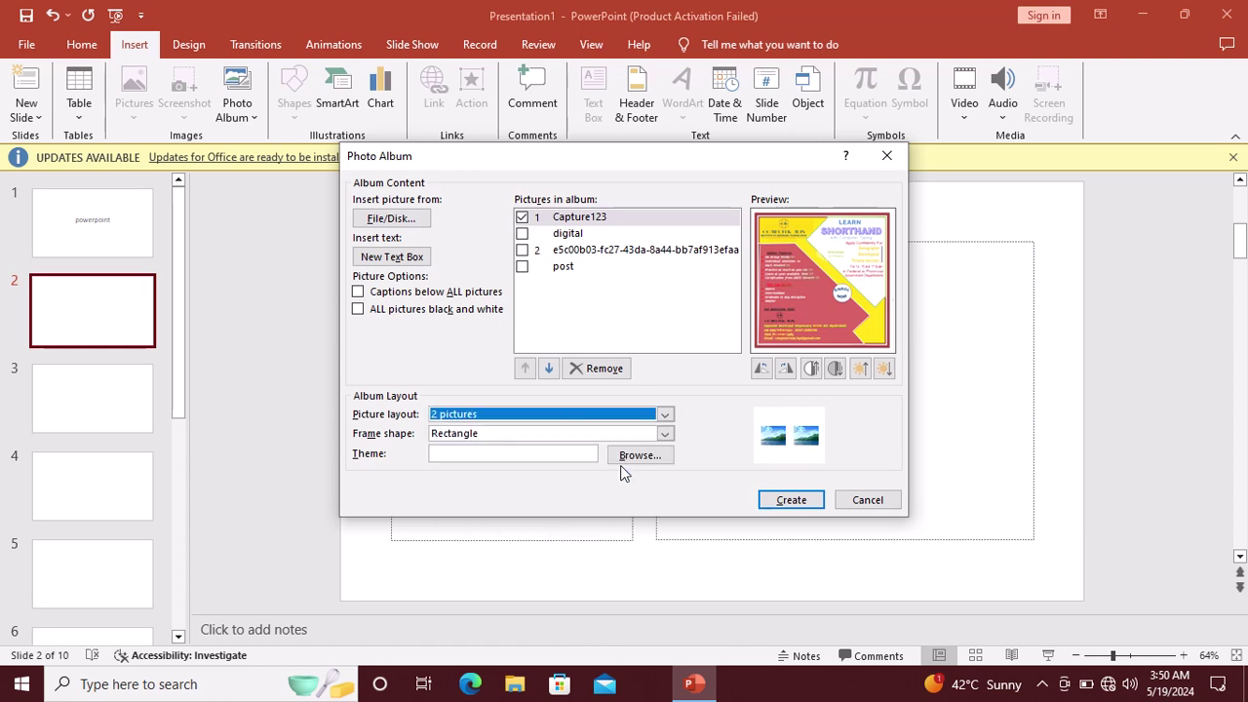
pyautogui.click(667, 417)
pyautogui.click(619, 453)
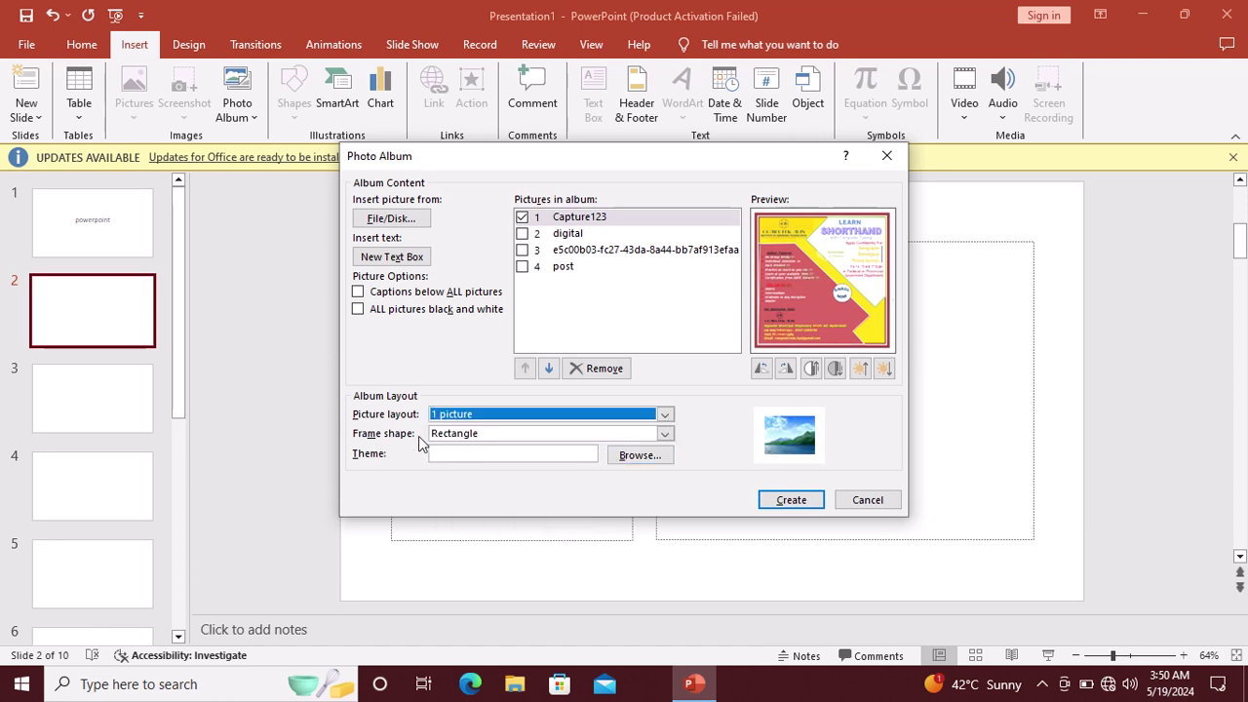
# Step: Try the Rounded Rectangle frame shape and set the album's frame shape to Simple Frame, White
pyautogui.click(666, 436)
pyautogui.click(608, 467)
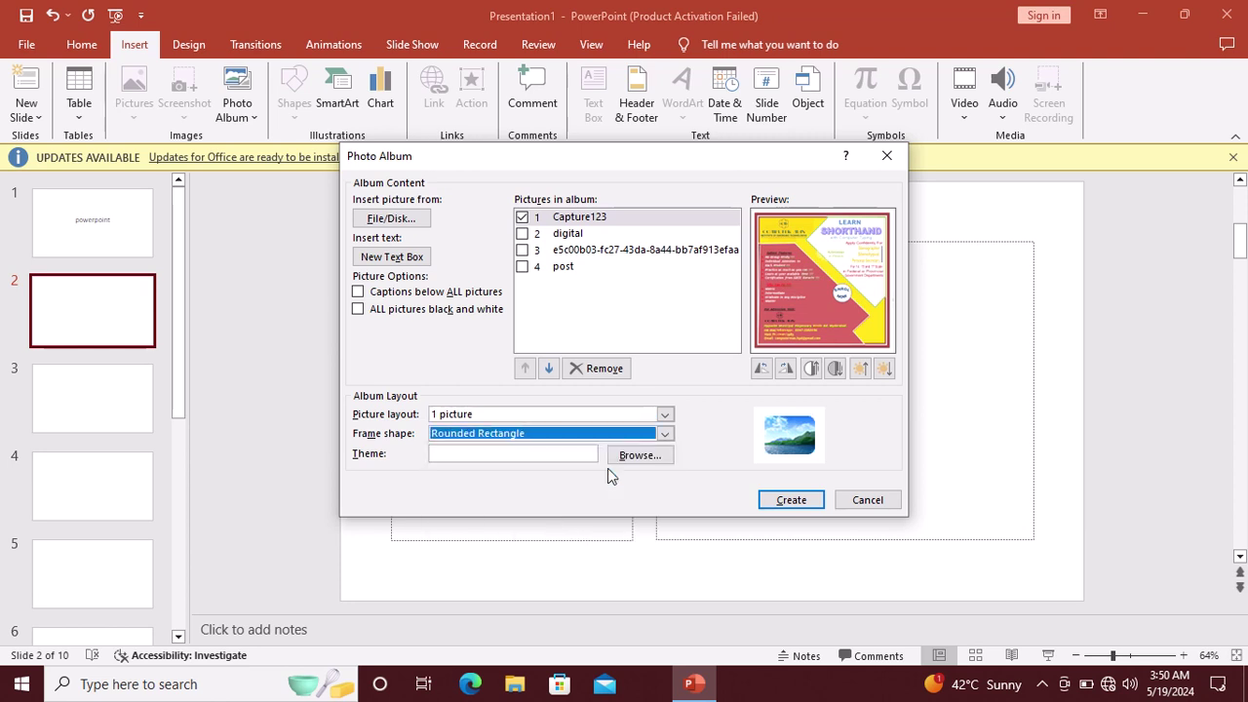
pyautogui.click(664, 434)
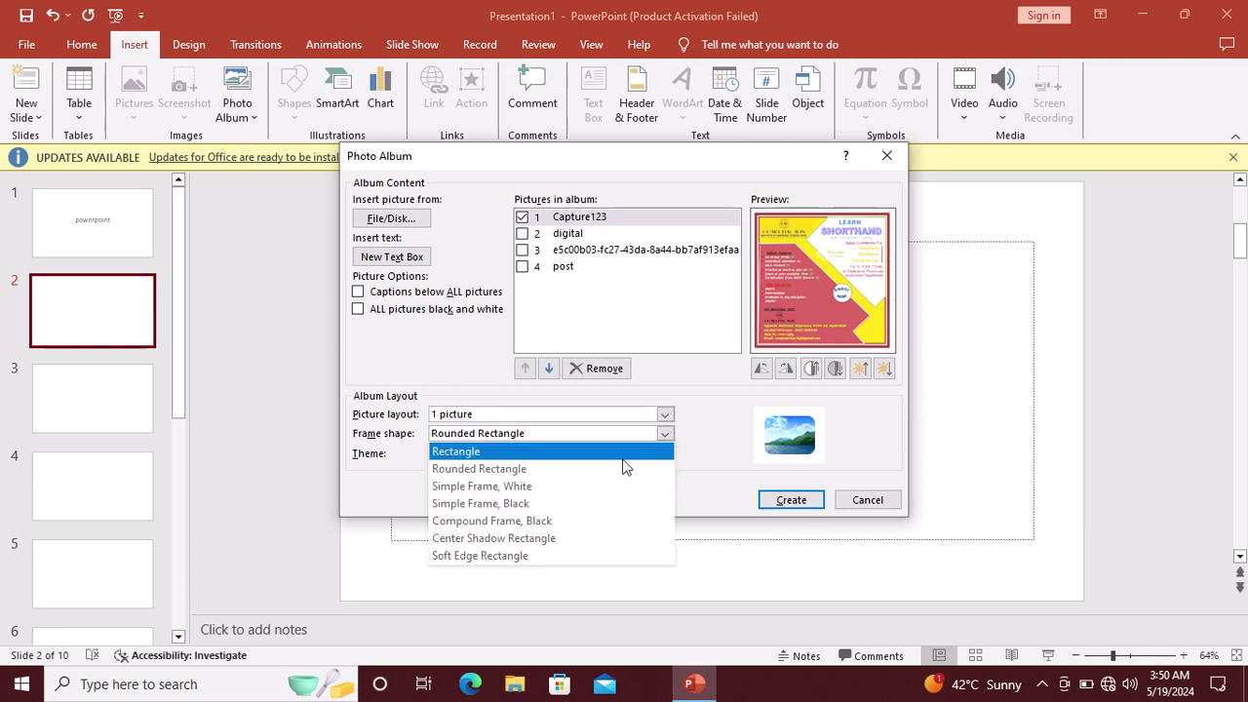
pyautogui.click(590, 487)
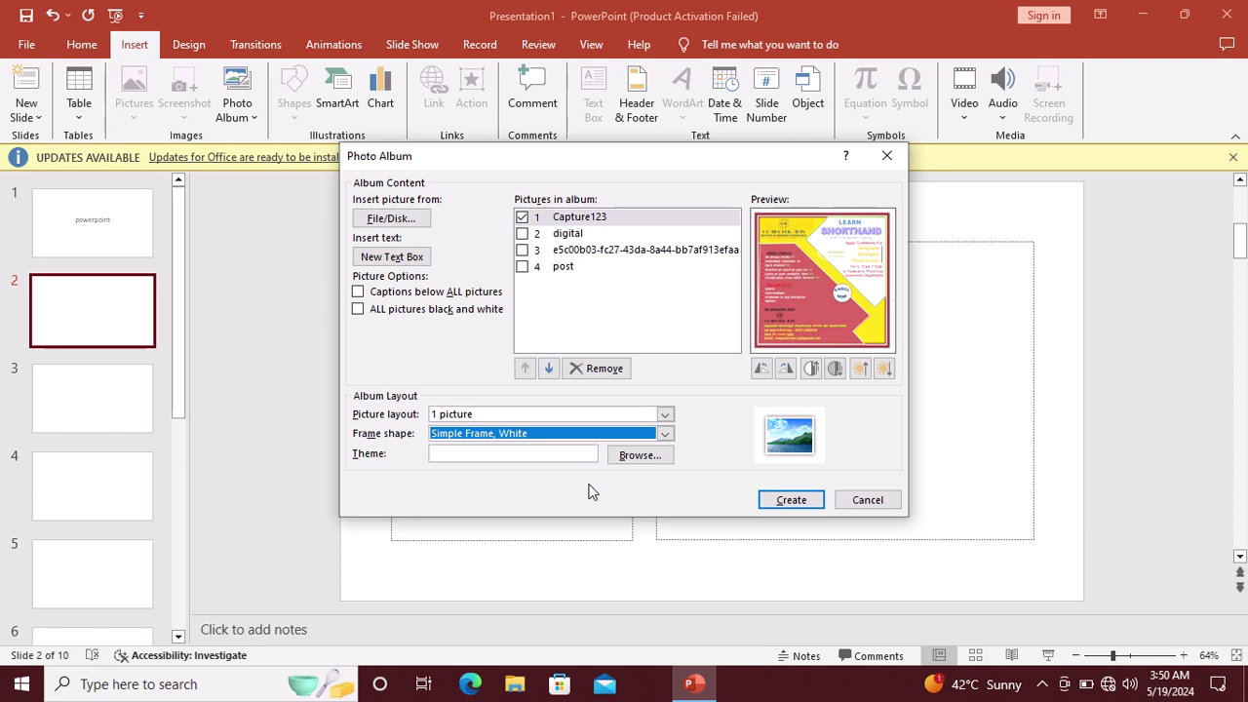
# Step: Choose the Integral theme from Document Themes 16 for the album and create the photo album
pyautogui.click(632, 458)
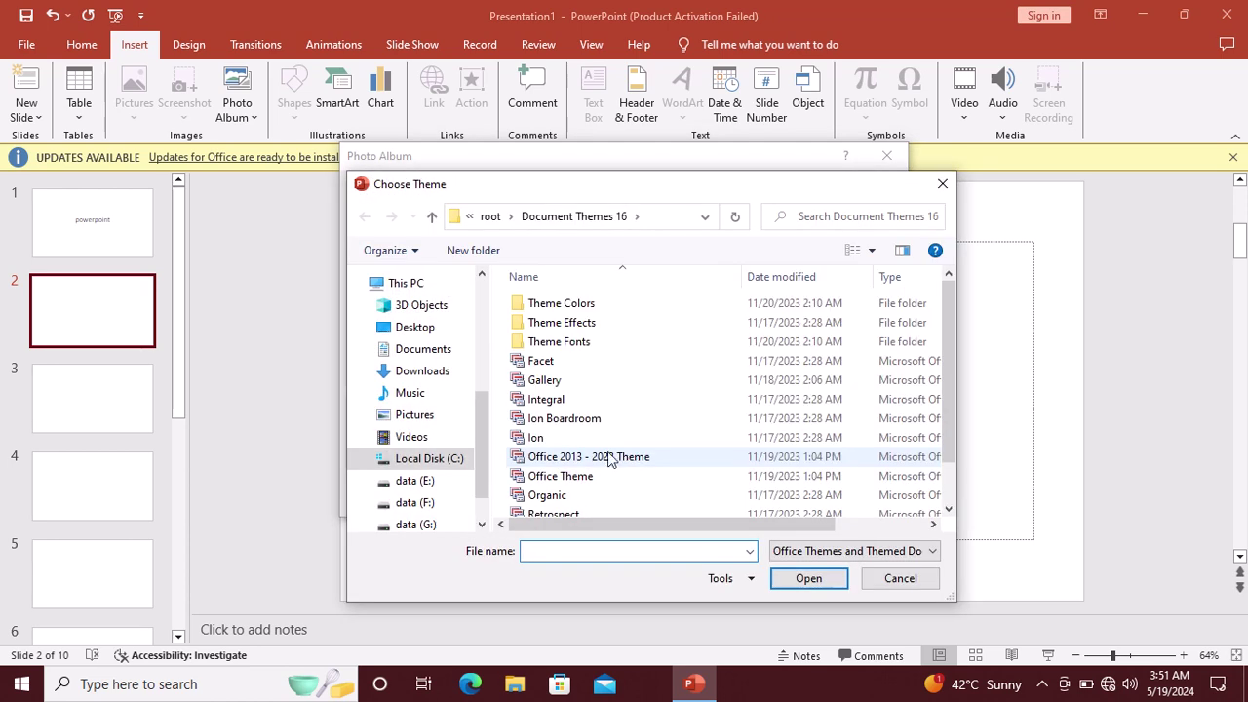
pyautogui.click(529, 405)
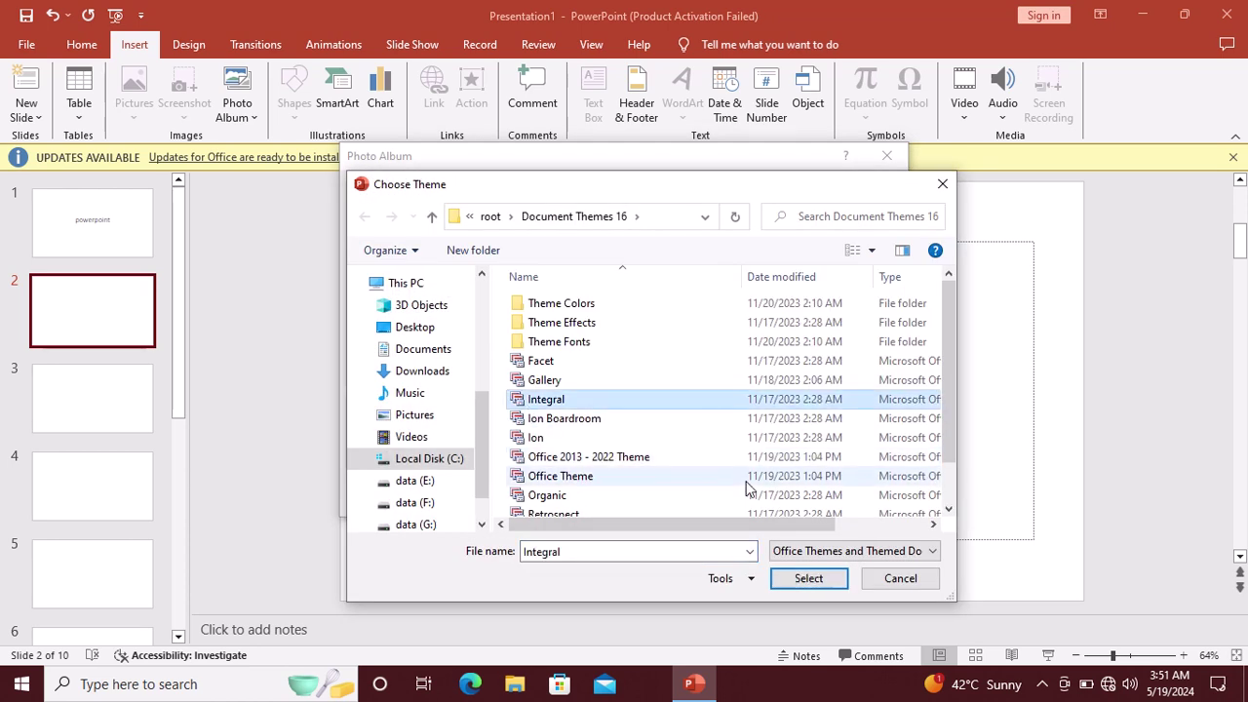
pyautogui.click(808, 582)
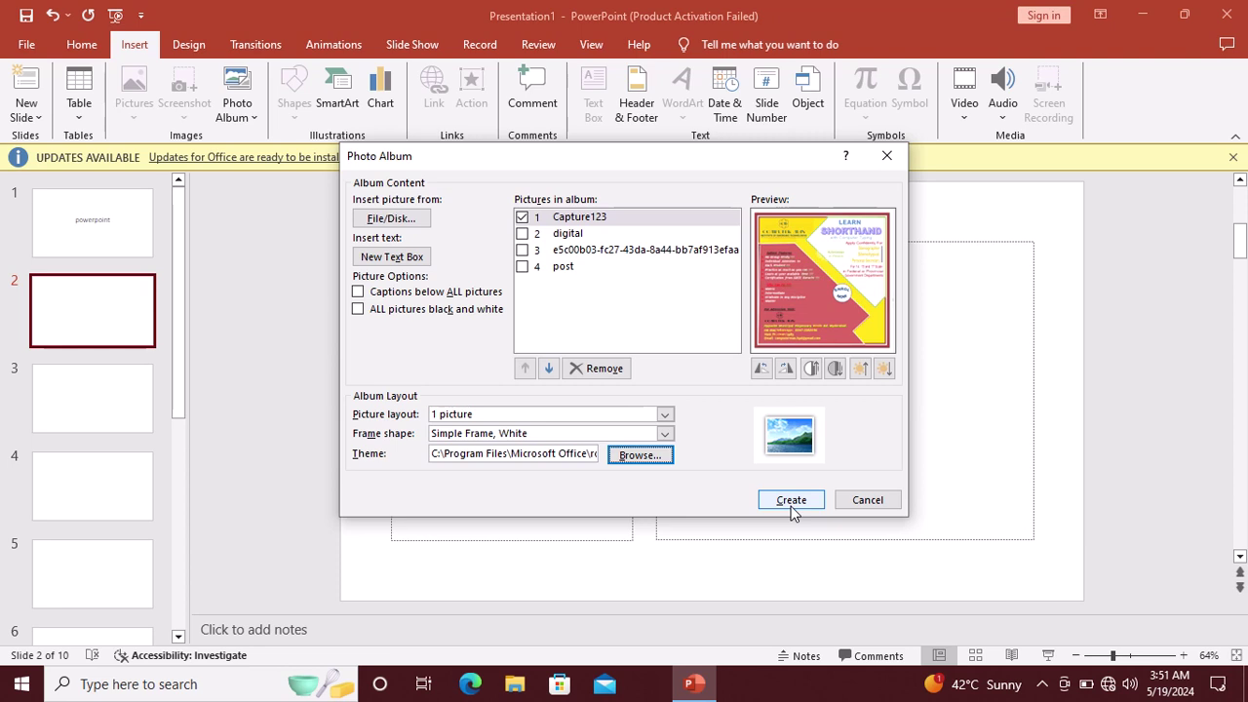
pyautogui.moveTo(694, 687)
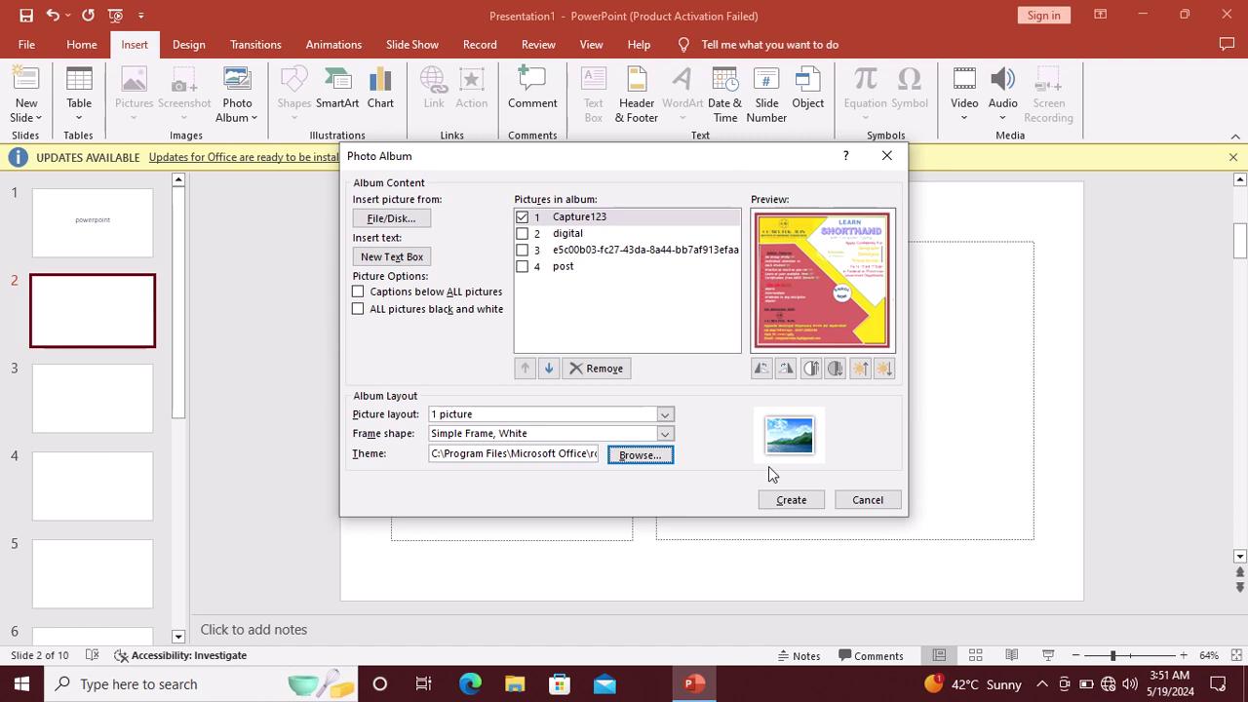
pyautogui.click(782, 499)
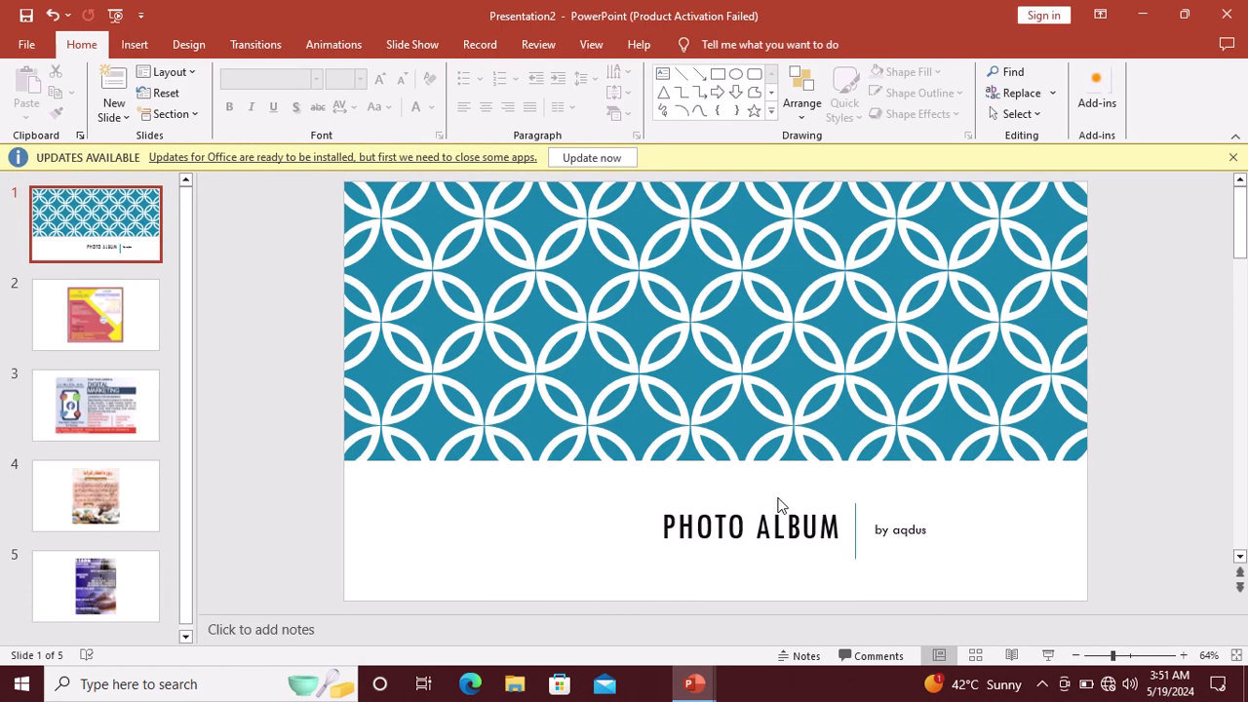
# Step: Review the picture slides 2 to 4 of the new photo album presentation
pyautogui.click(133, 352)
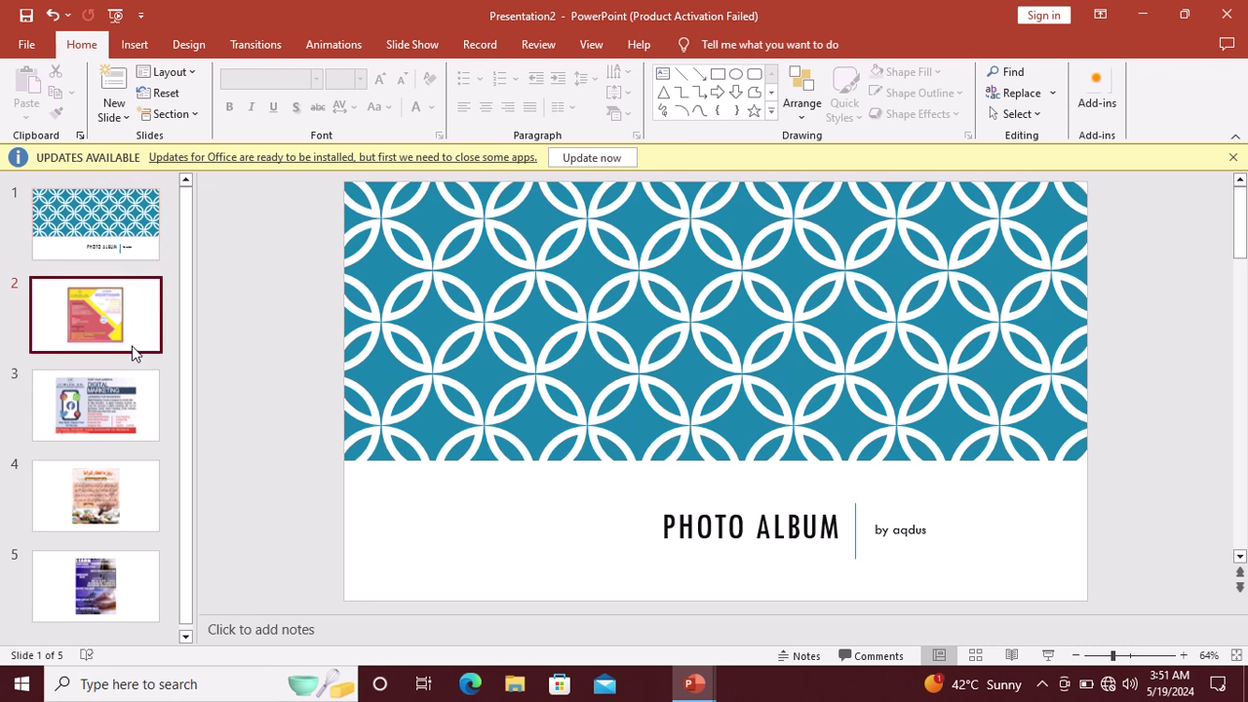
pyautogui.click(137, 395)
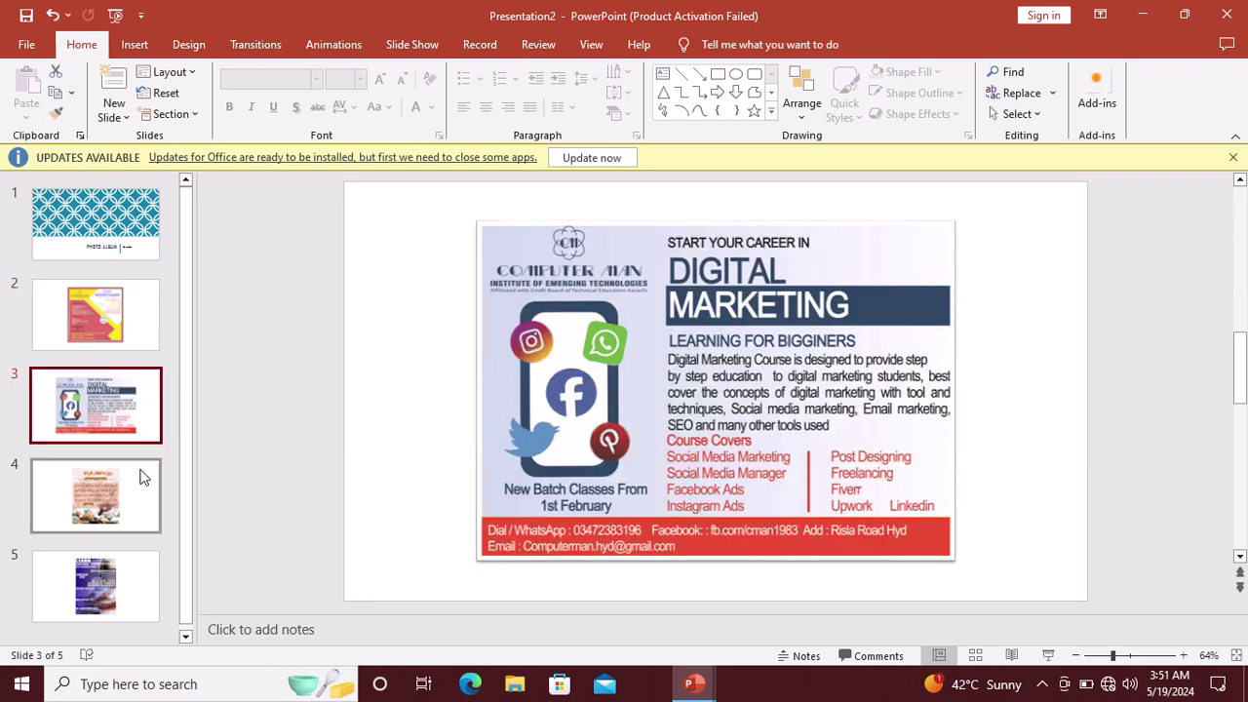
pyautogui.click(142, 477)
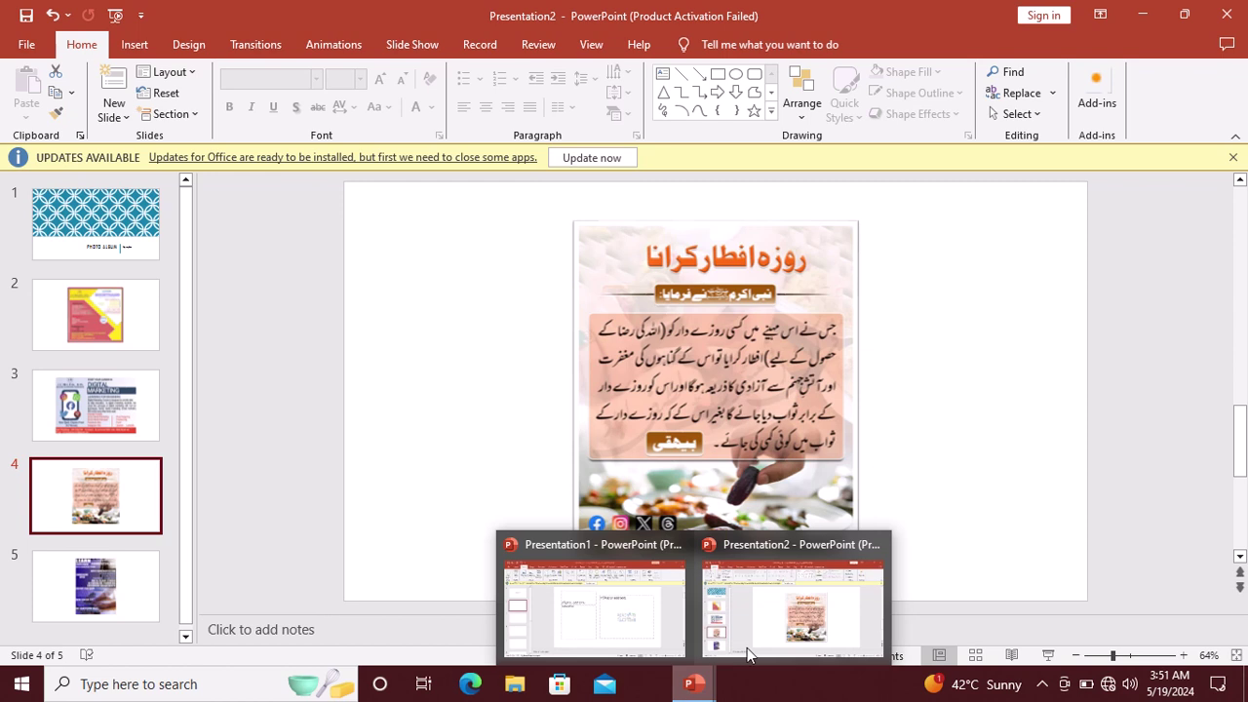
pyautogui.click(797, 614)
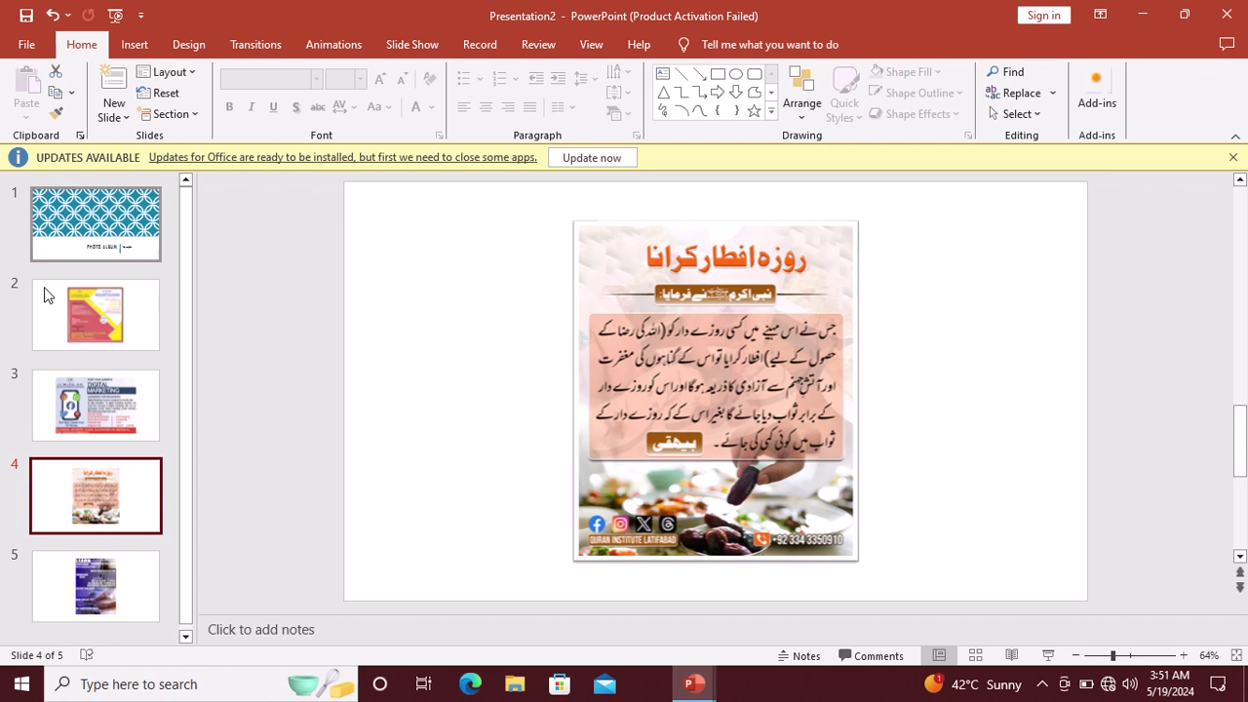
# Step: Open the existing photo album for editing and browse the Document Themes 16 folder for its theme
pyautogui.click(135, 45)
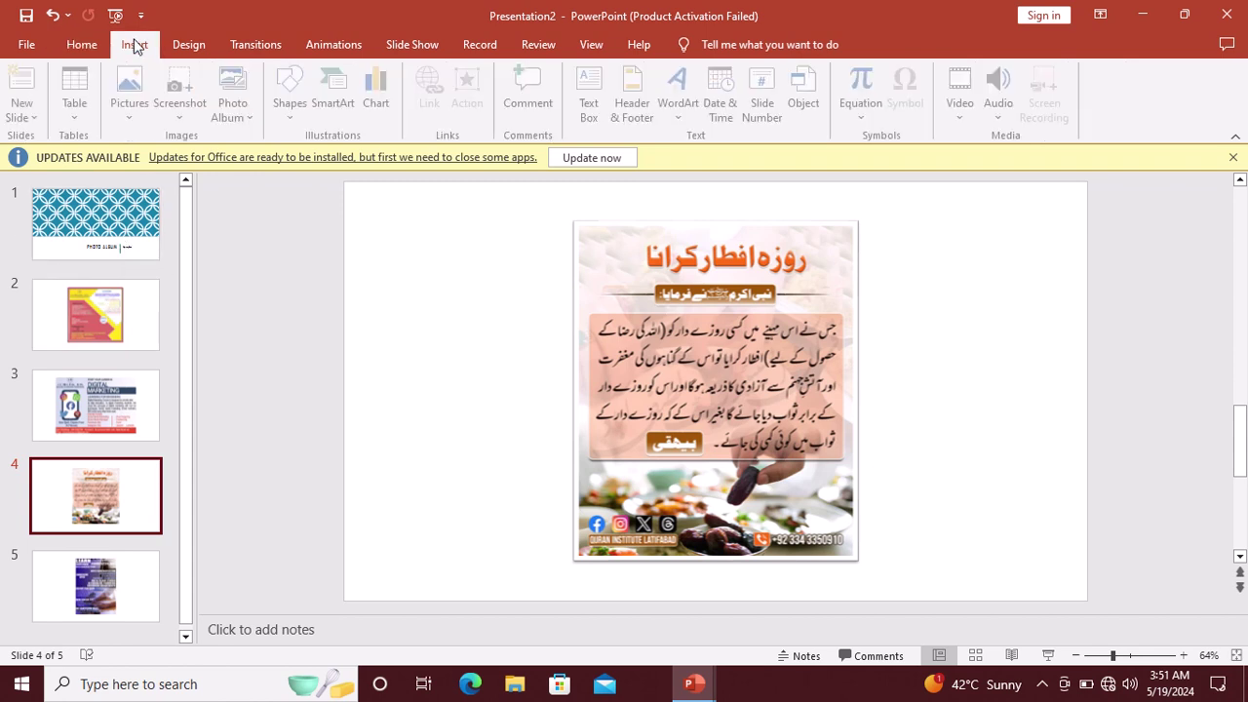
pyautogui.click(259, 117)
pyautogui.click(273, 162)
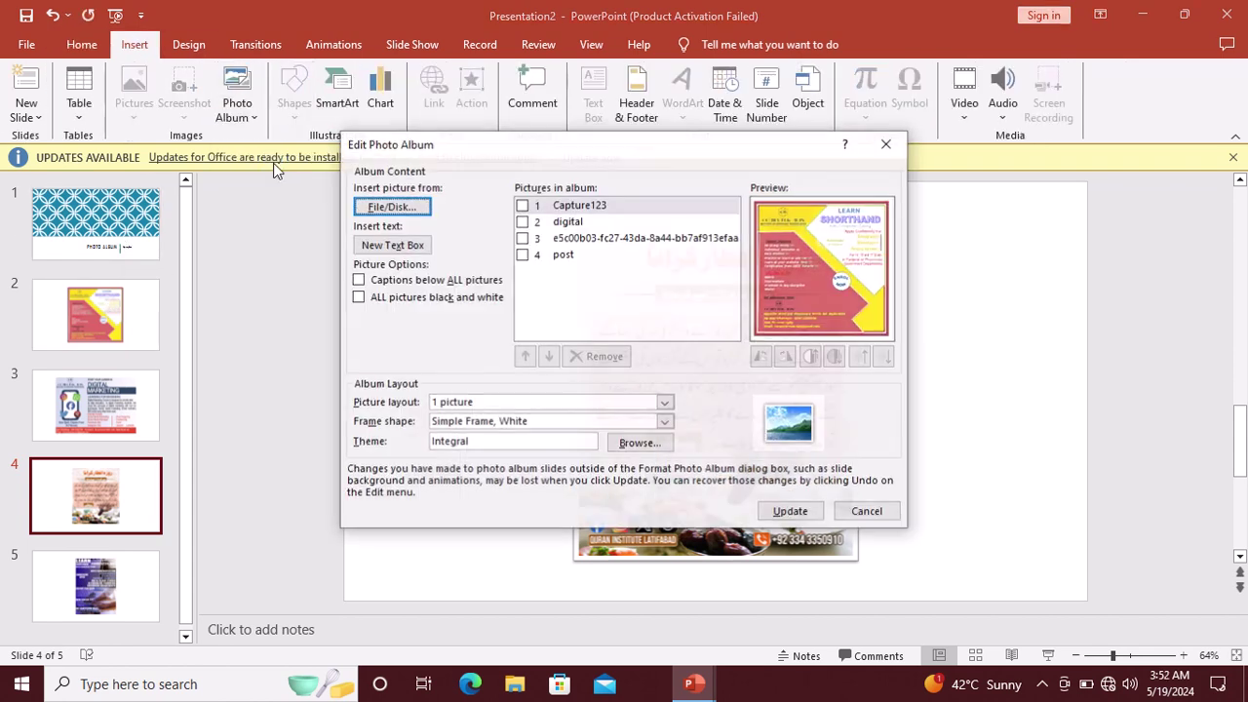
pyautogui.click(618, 449)
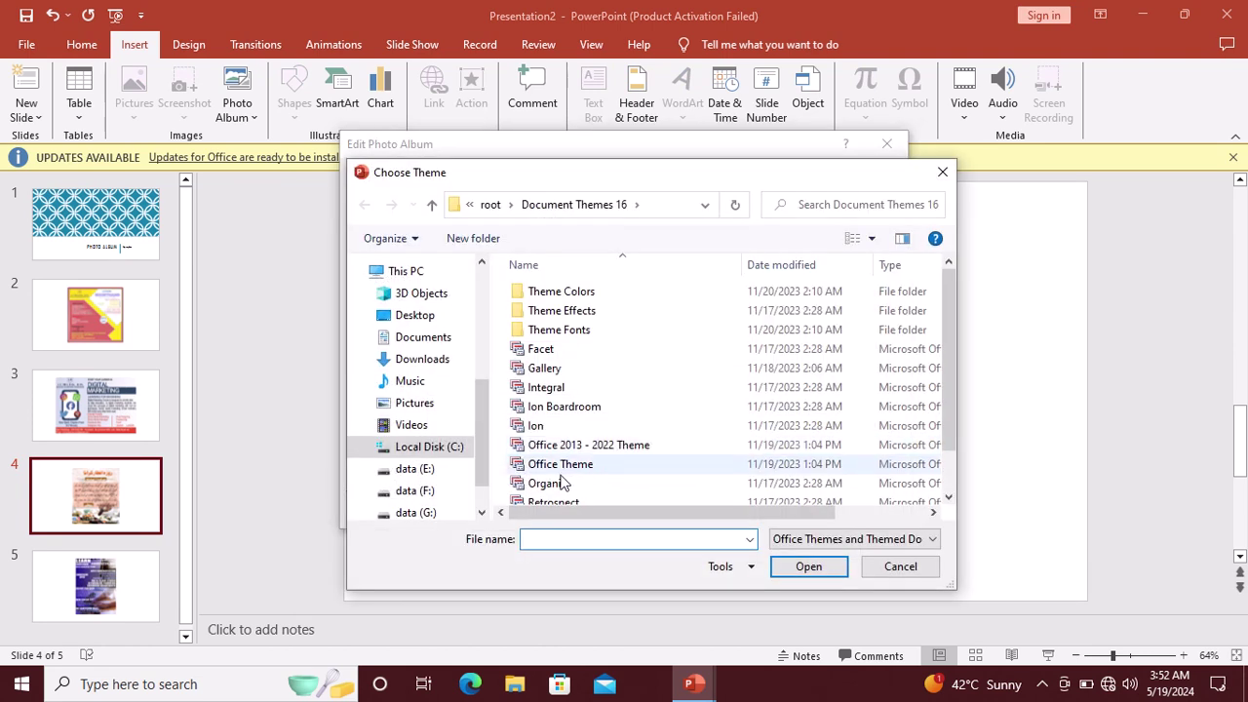